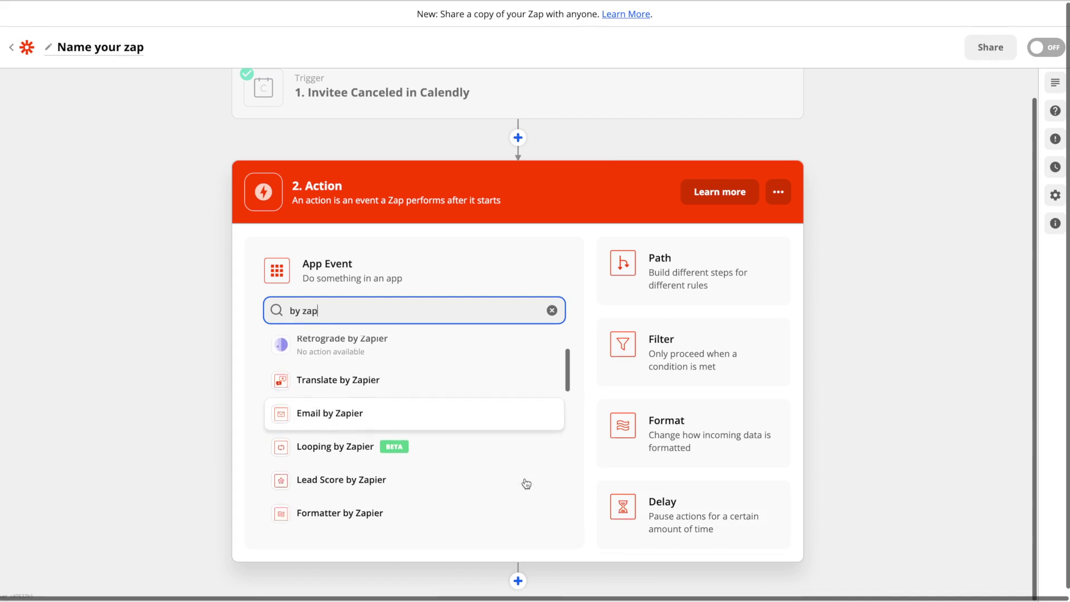
pyautogui.scroll(-4, 526, 484)
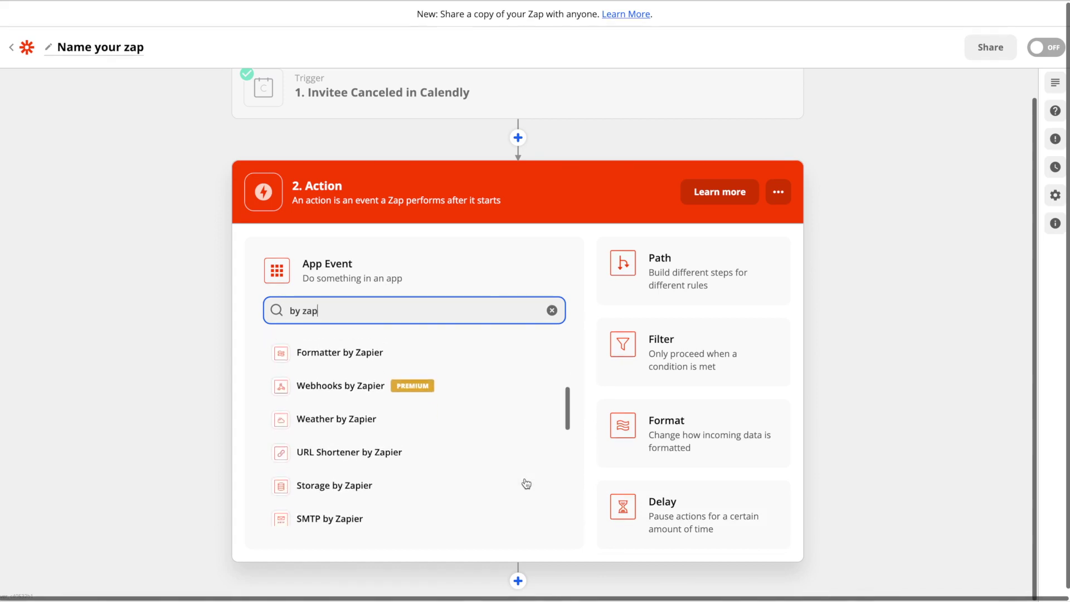
pyautogui.scroll(-3, 526, 484)
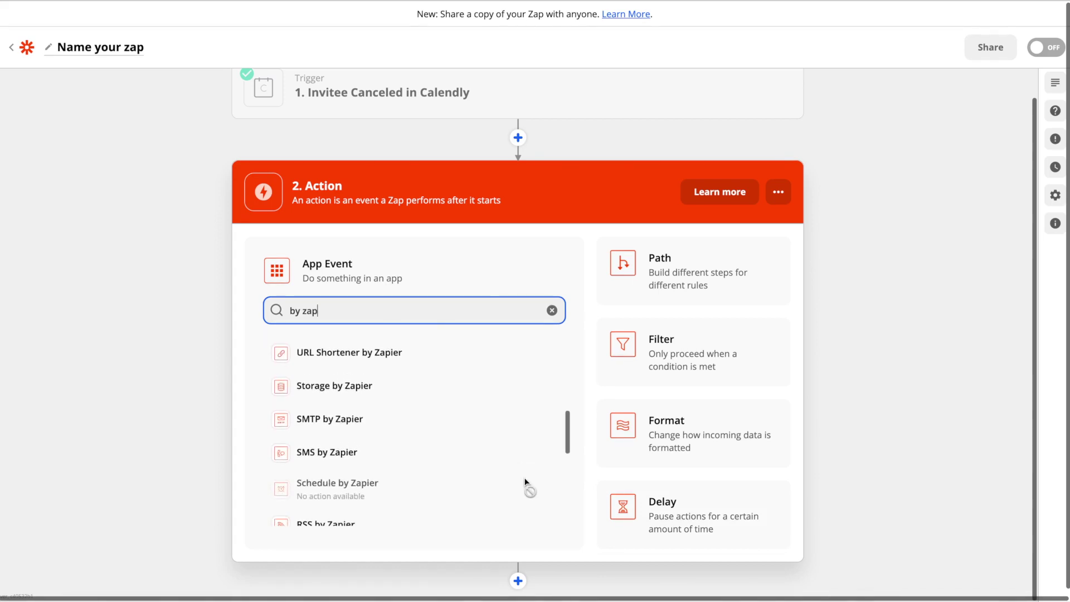
pyautogui.scroll(-3, 526, 483)
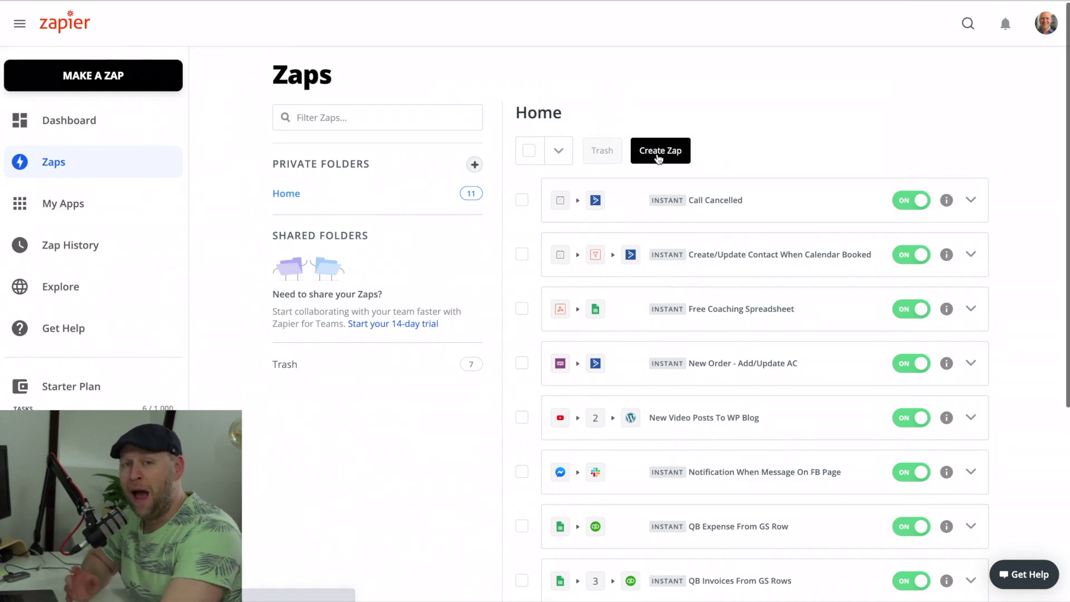
# - Create a brand-new zap from the Zaps dashboard
pyautogui.click(658, 158)
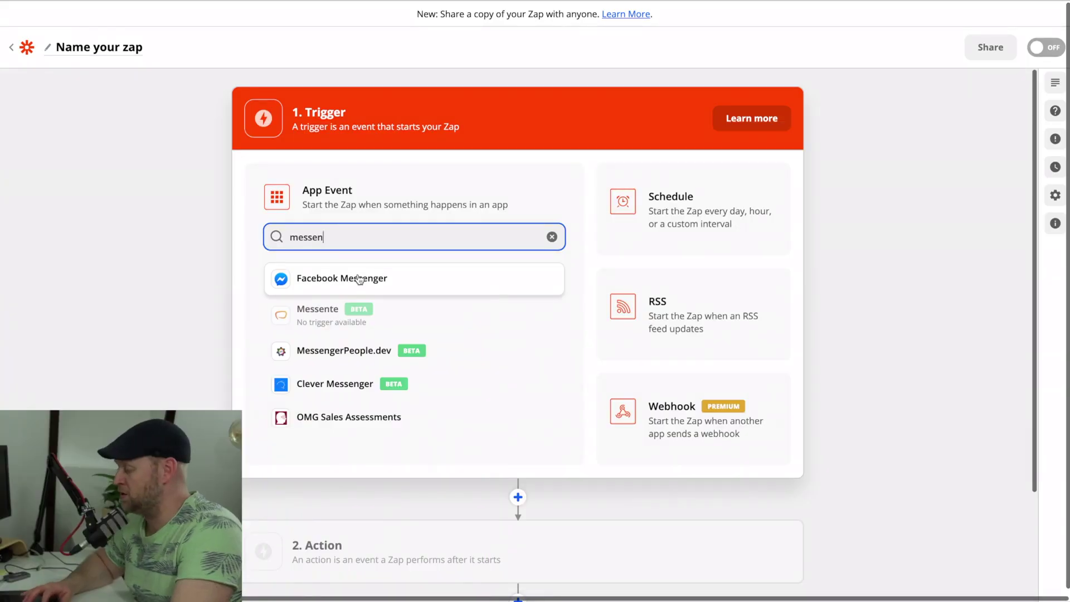
# - Set the trigger to Facebook Messenger's New Message sent to Page event
pyautogui.click(346, 291)
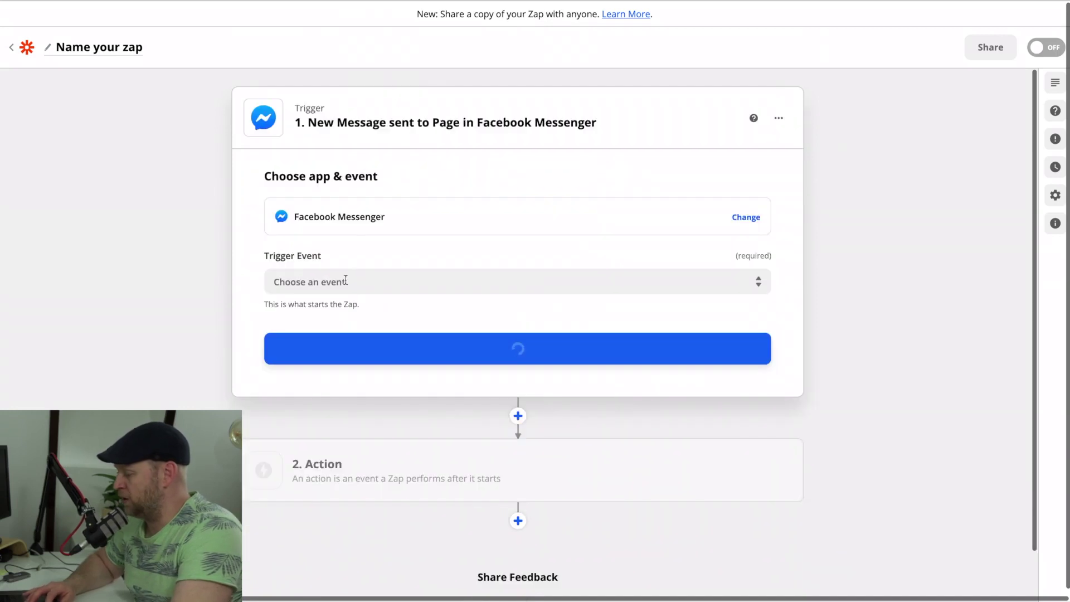
pyautogui.click(340, 282)
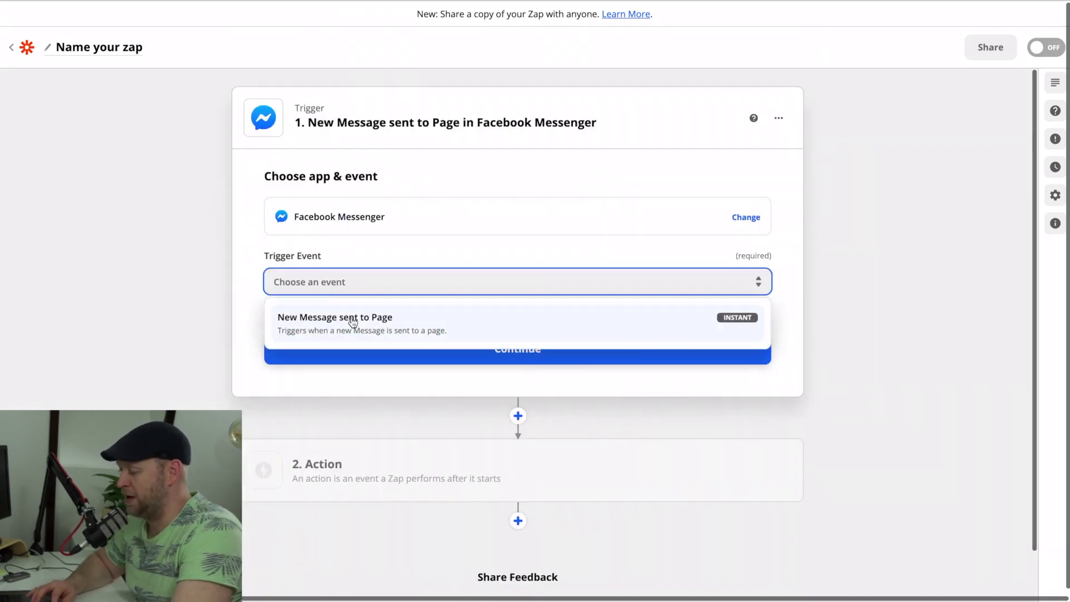
pyautogui.click(353, 329)
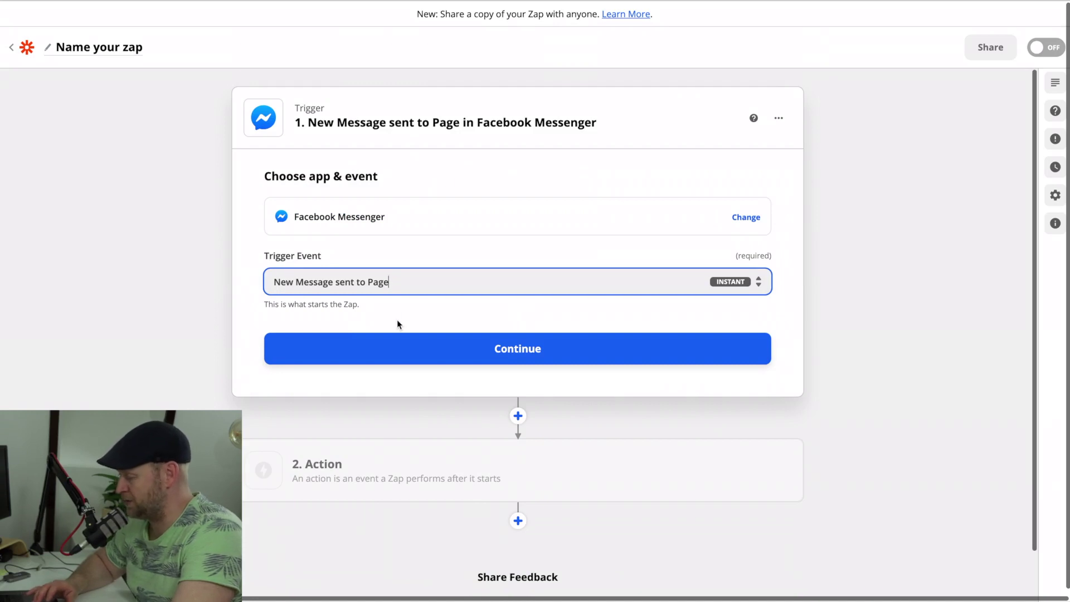
pyautogui.click(441, 355)
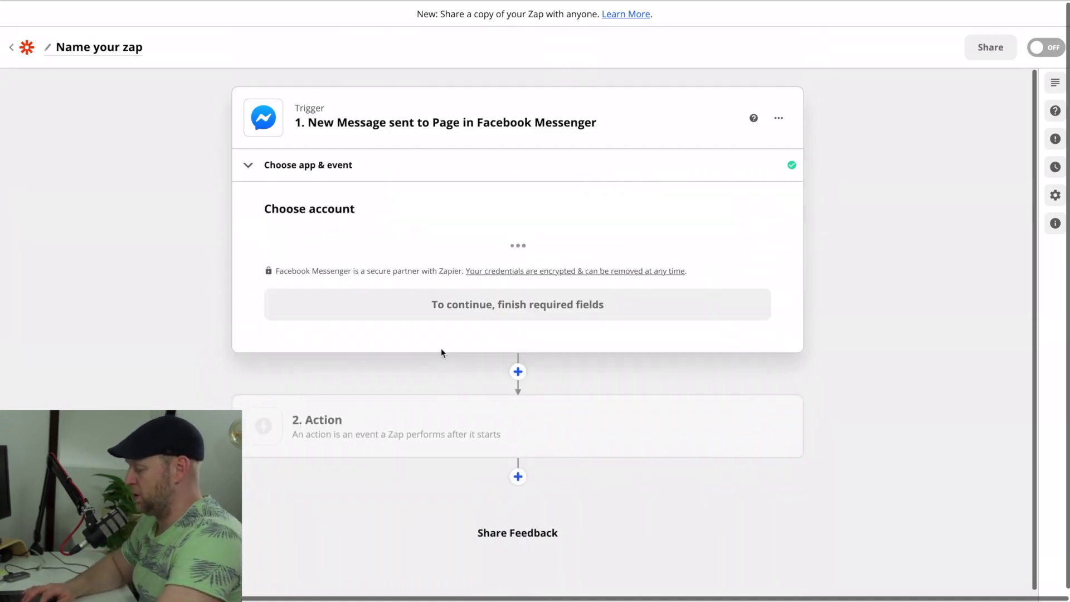
# - Connect the Messenger account and Facebook page, then test to find the 'Hello, World!' sample
pyautogui.click(404, 267)
pyautogui.click(390, 361)
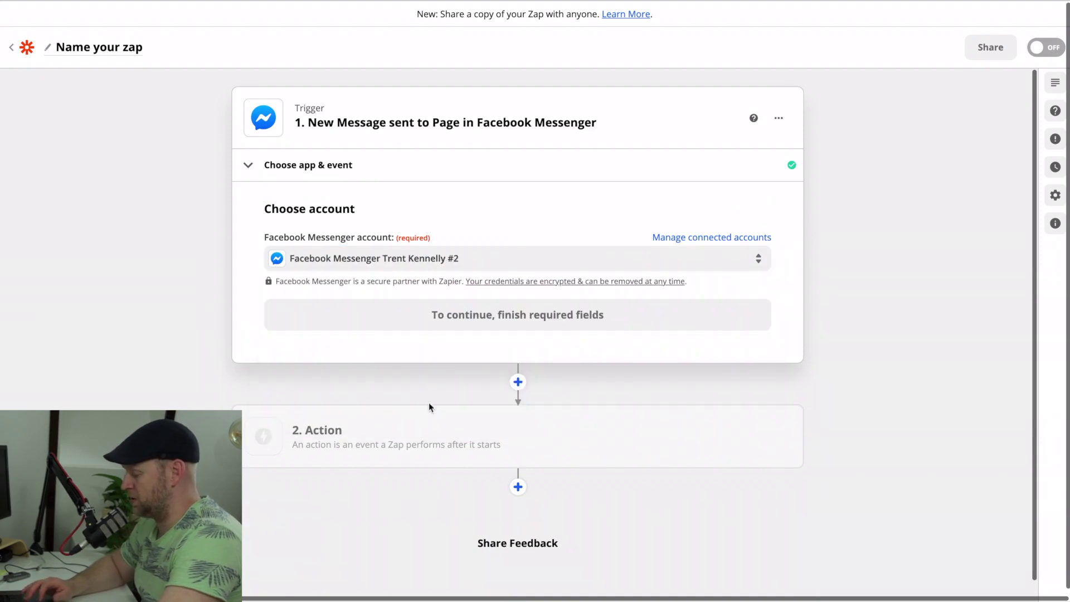
pyautogui.click(469, 323)
pyautogui.click(413, 289)
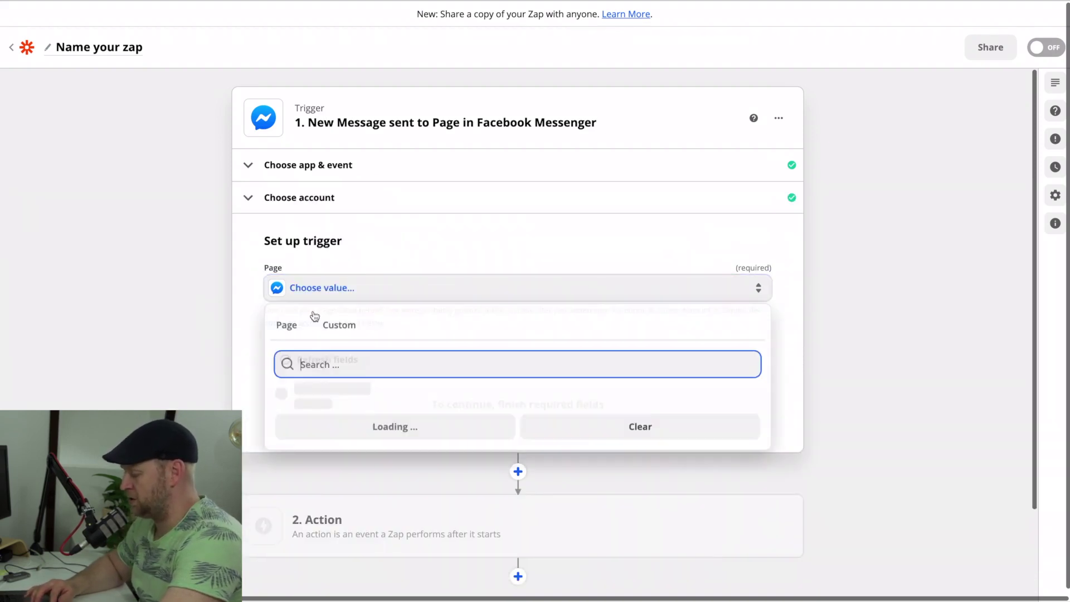
pyautogui.click(319, 395)
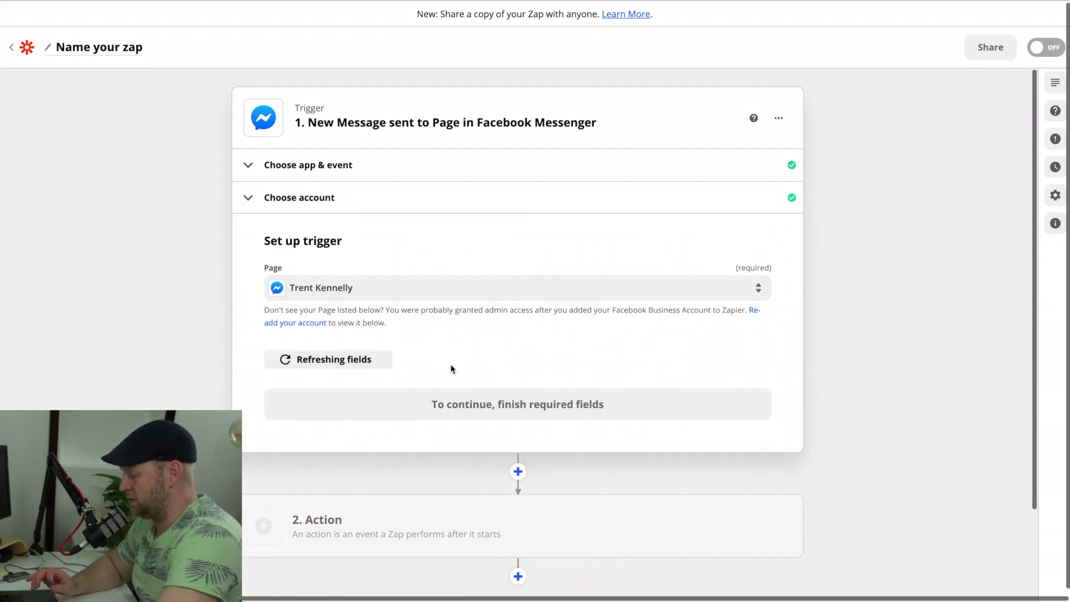
pyautogui.click(470, 408)
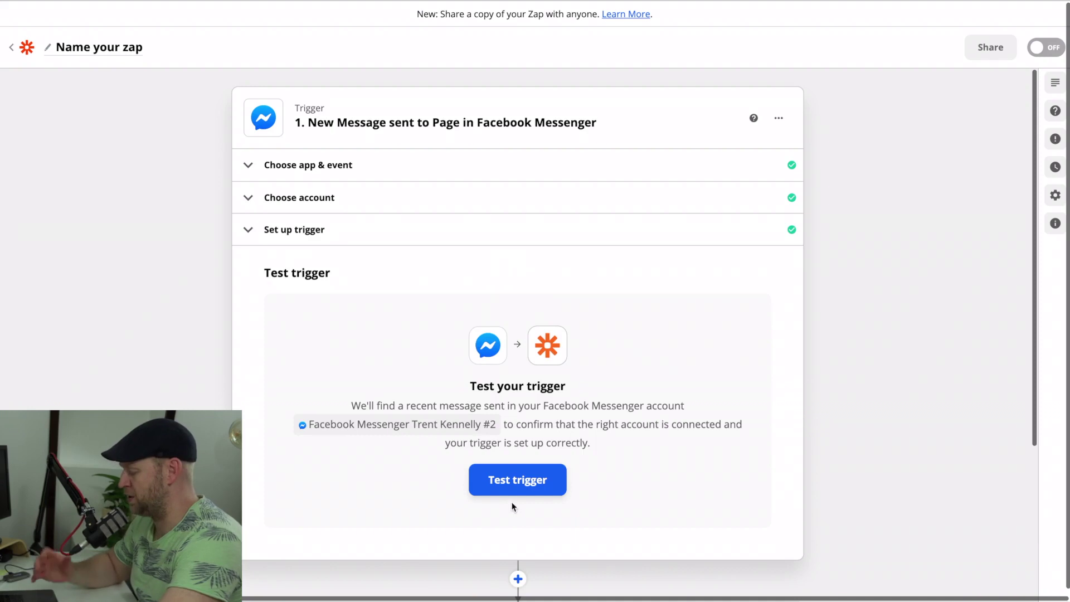
pyautogui.click(506, 491)
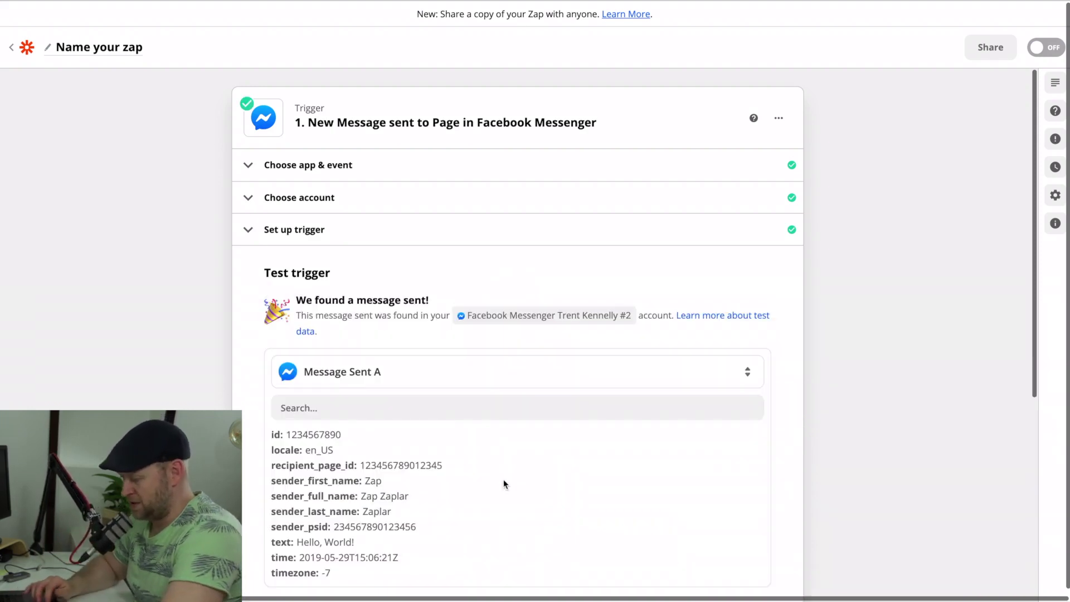
pyautogui.scroll(-5, 406, 437)
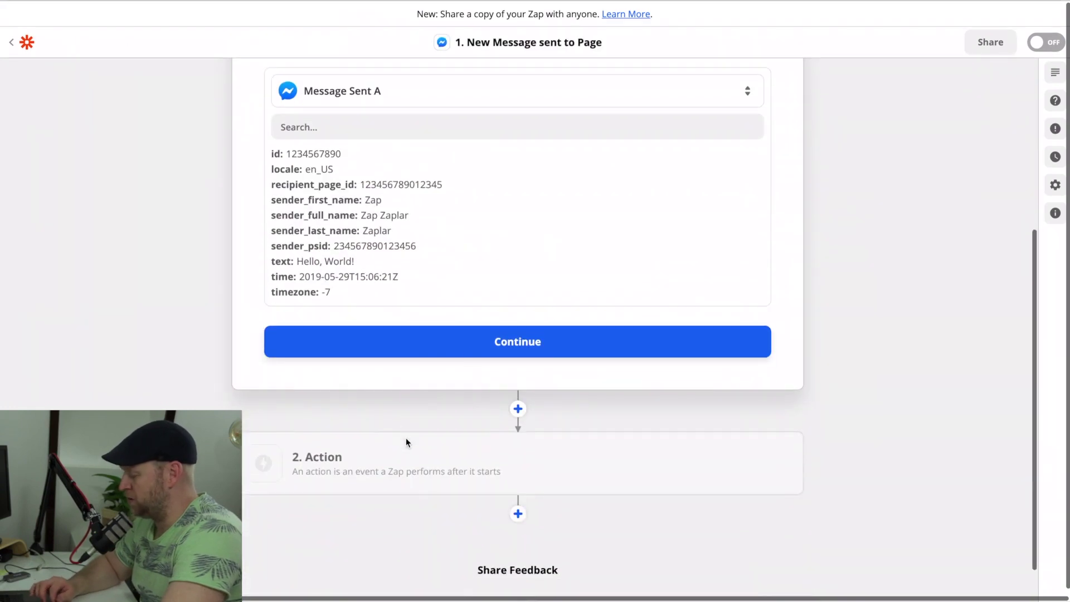
# - Make step 2 a Slack action using the Send Channel Message event
pyautogui.click(496, 342)
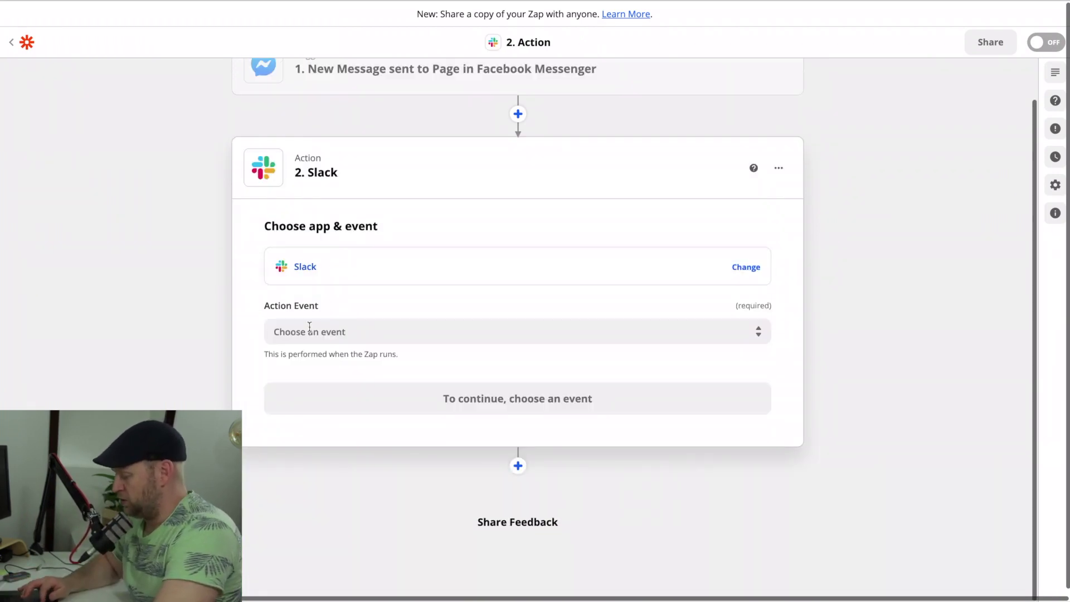
pyautogui.click(312, 332)
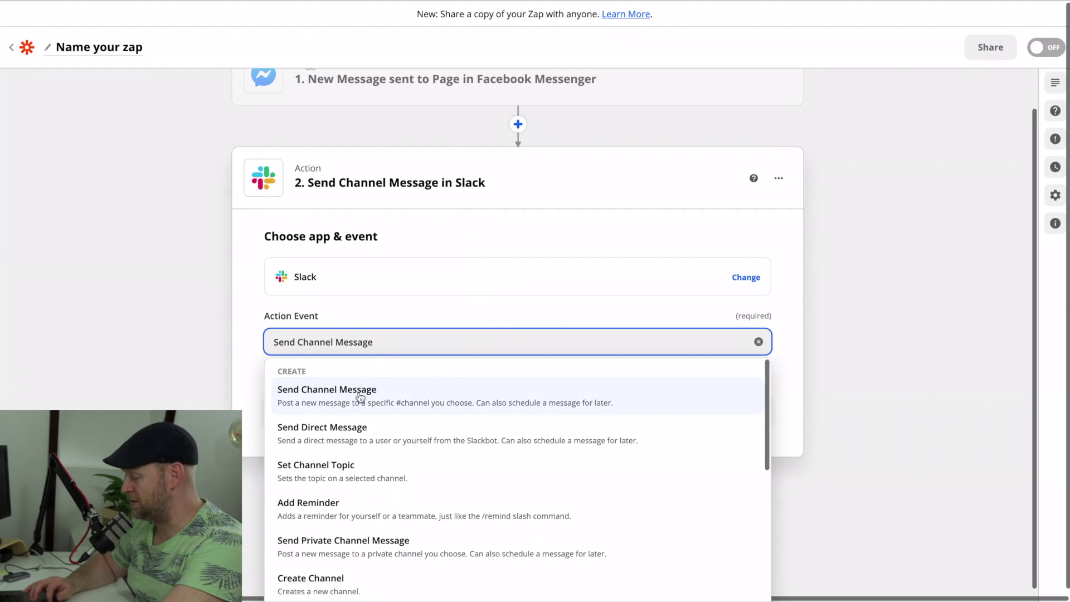
pyautogui.click(360, 397)
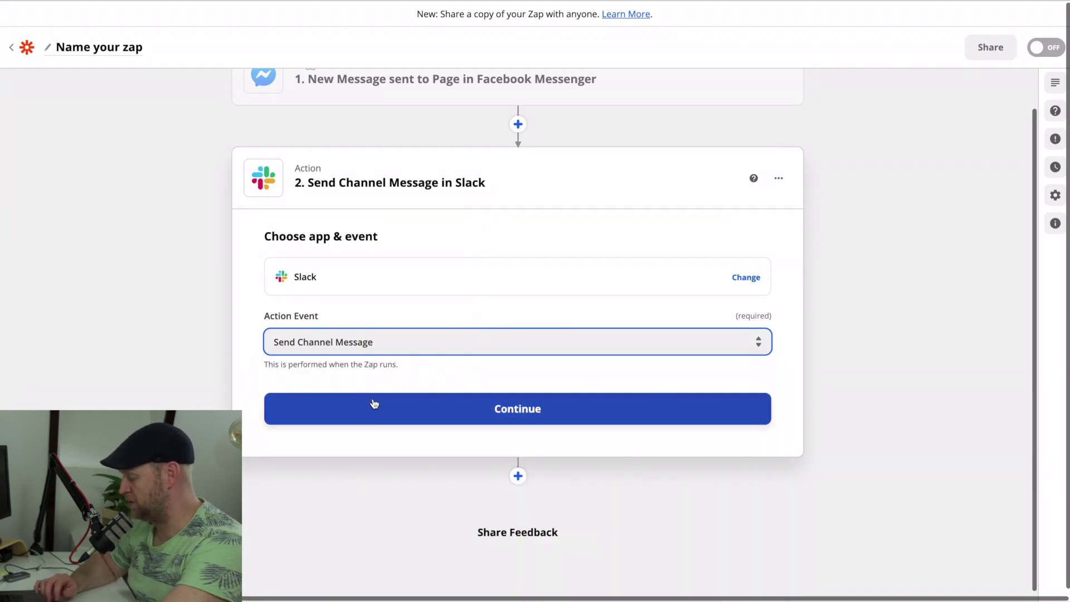
# - Connect the Slack workspace account and choose the fb-messages channel
pyautogui.click(374, 405)
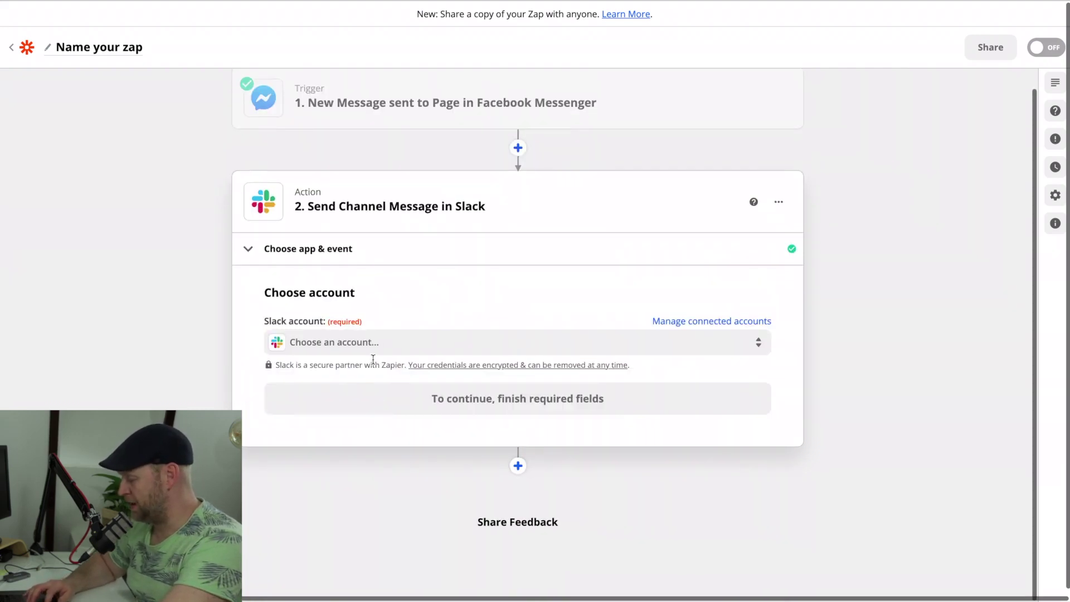
pyautogui.click(375, 342)
pyautogui.click(321, 446)
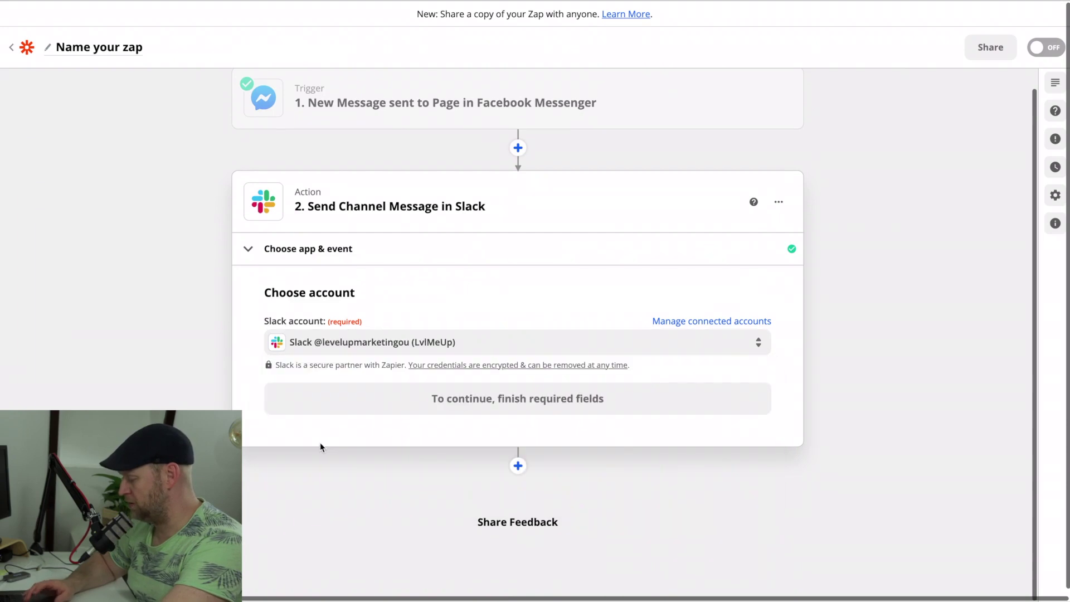
pyautogui.click(465, 398)
pyautogui.click(401, 373)
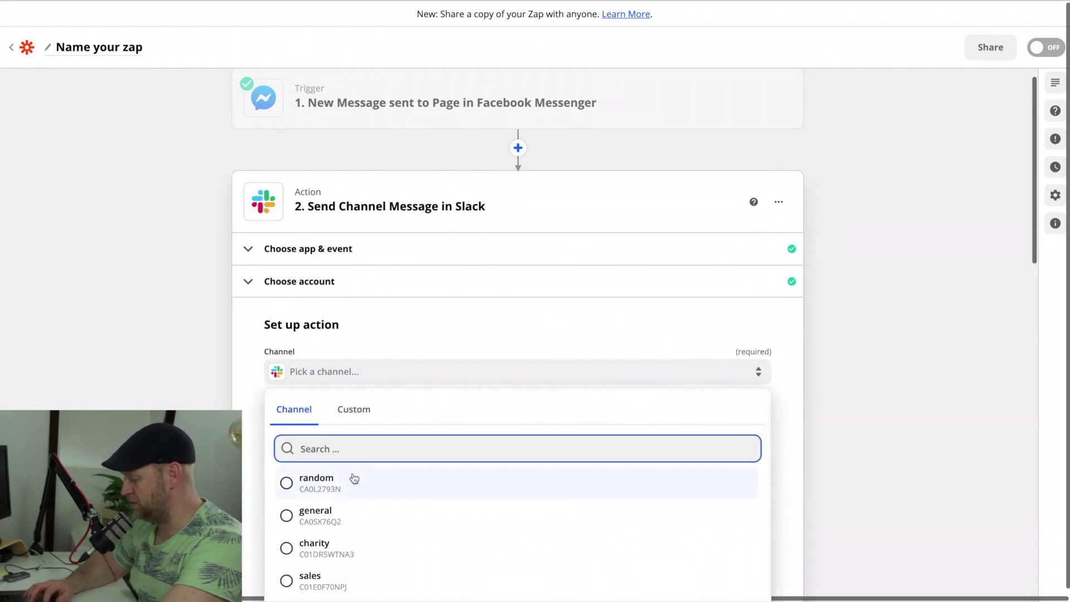
pyautogui.scroll(-3, 354, 478)
pyautogui.click(329, 463)
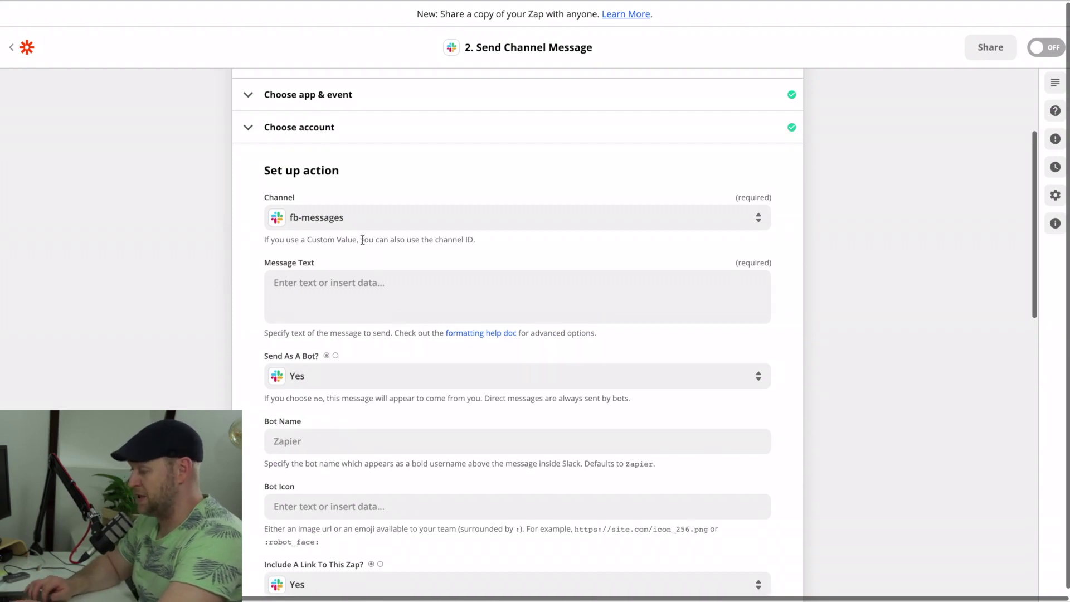
# - Check the fb-messages channel name in Slack, then start composing the Message Text
pyautogui.press('super+Tab')
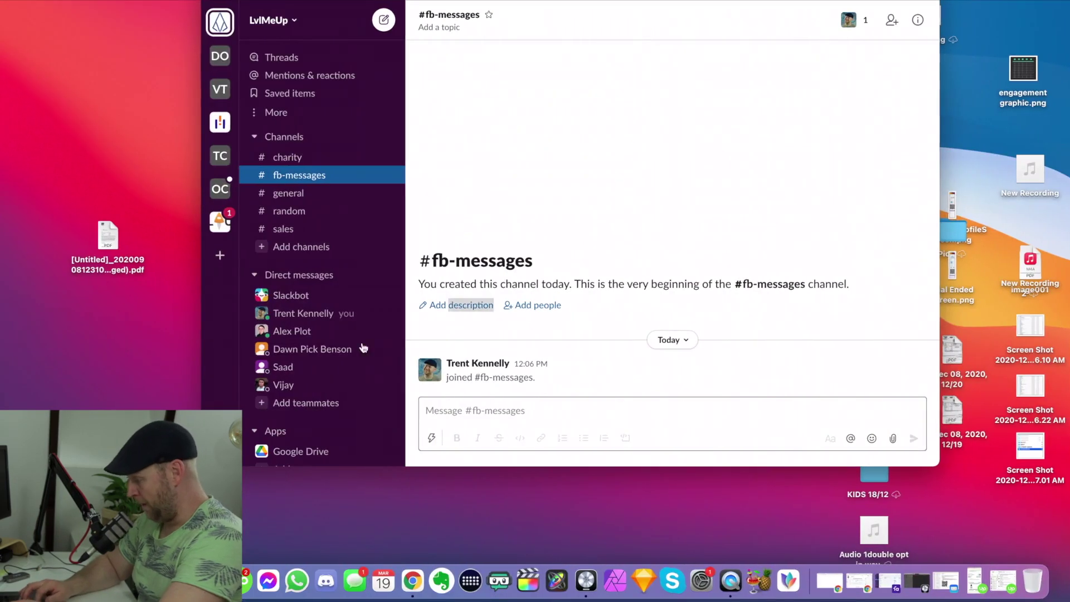
pyautogui.moveTo(435, 254); pyautogui.dragTo(537, 266)
pyautogui.press('super+Tab')
pyautogui.scroll(-2, 505, 333)
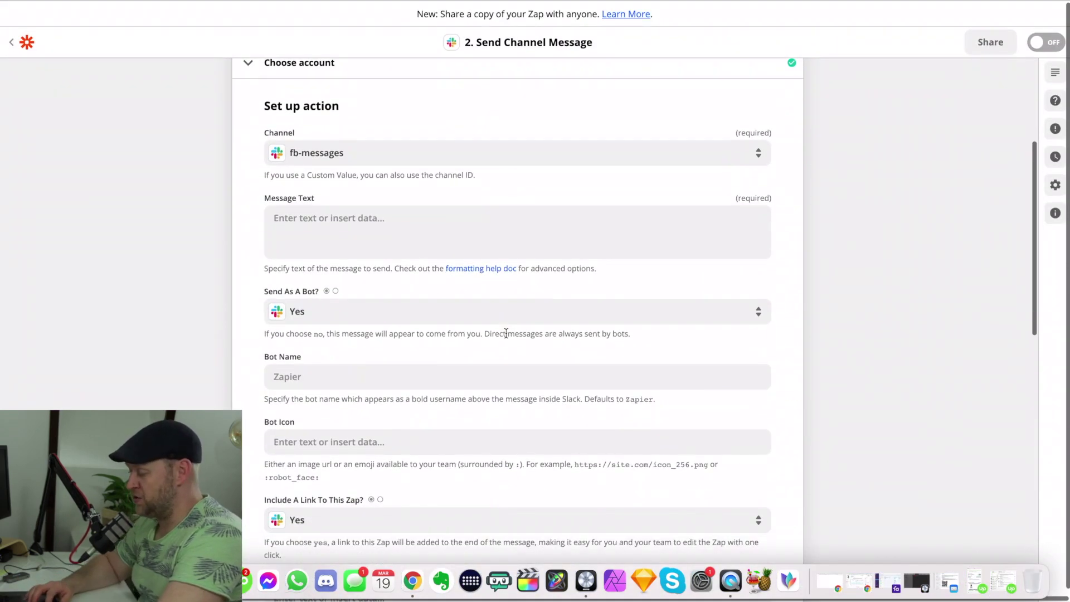
pyautogui.click(347, 236)
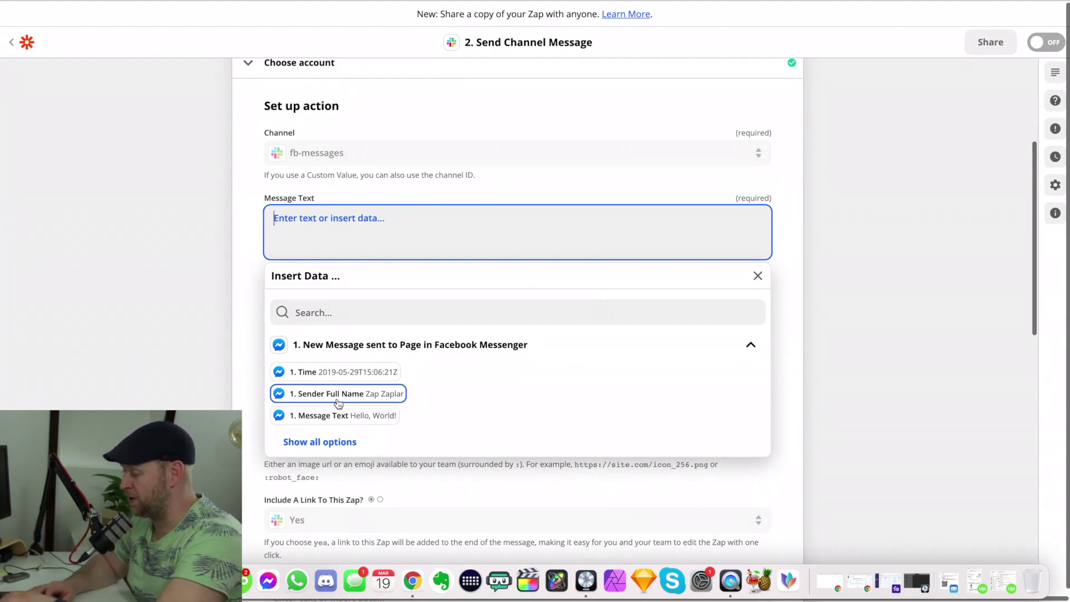
# - Compose the message as 'Name:' with sender's full name and 'Message:' with text on a second line
pyautogui.click(338, 394)
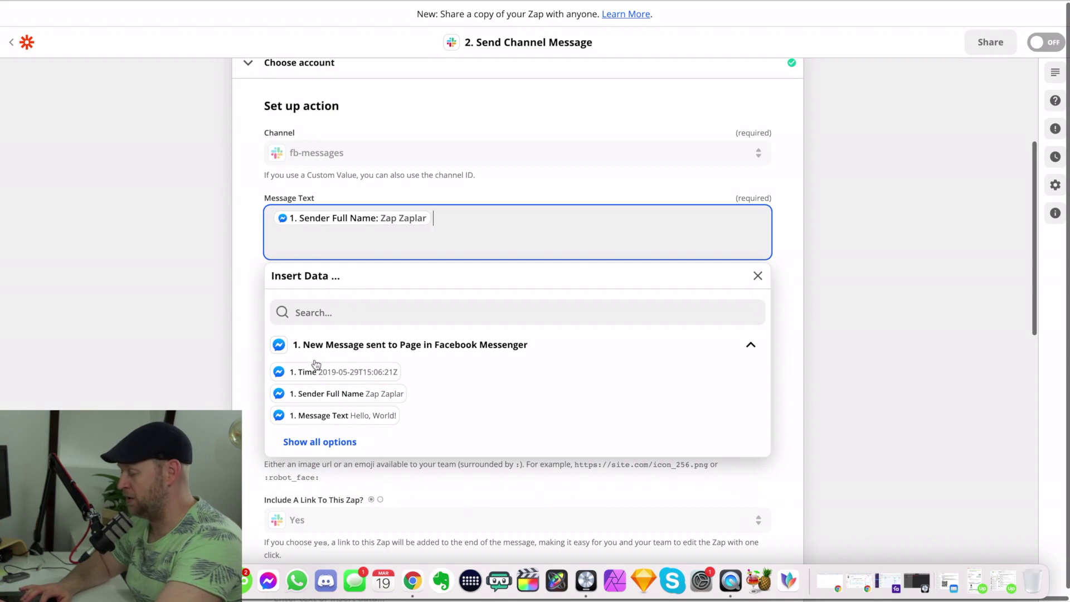
pyautogui.click(329, 417)
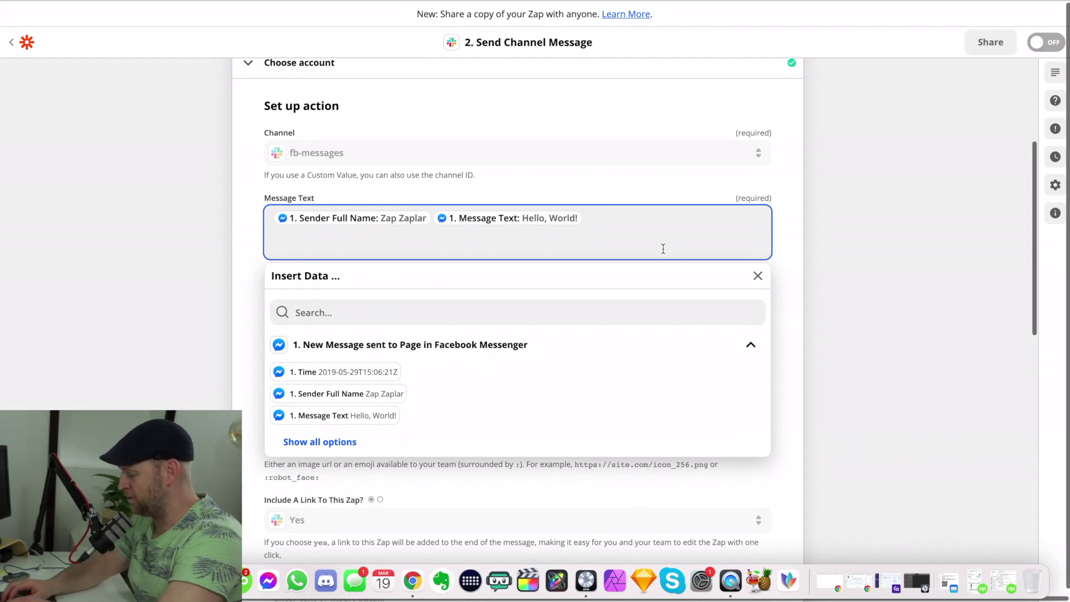
pyautogui.write('Name:')
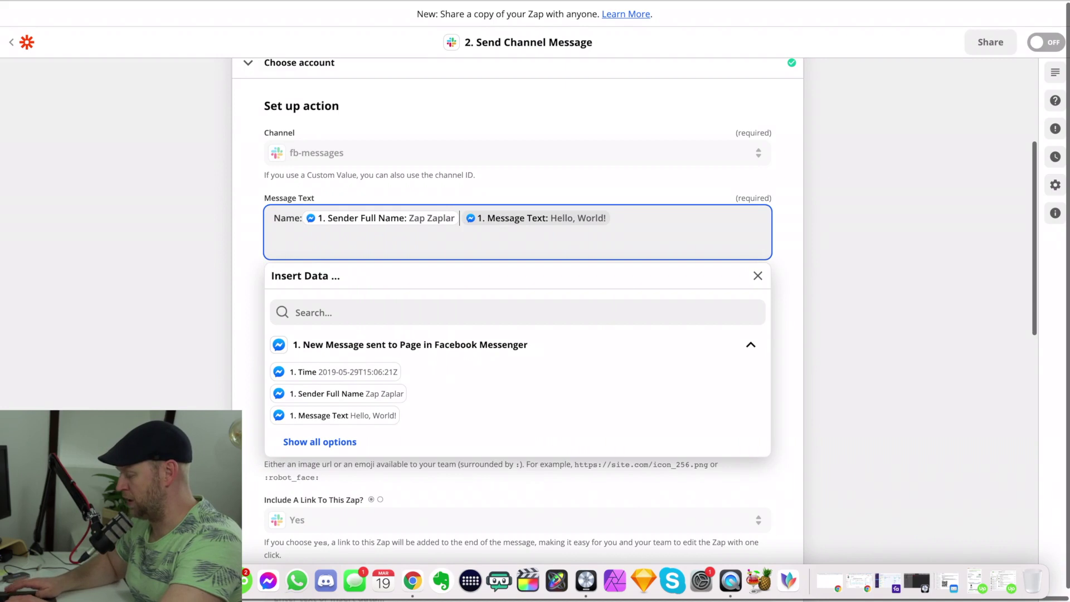
pyautogui.press('Return')
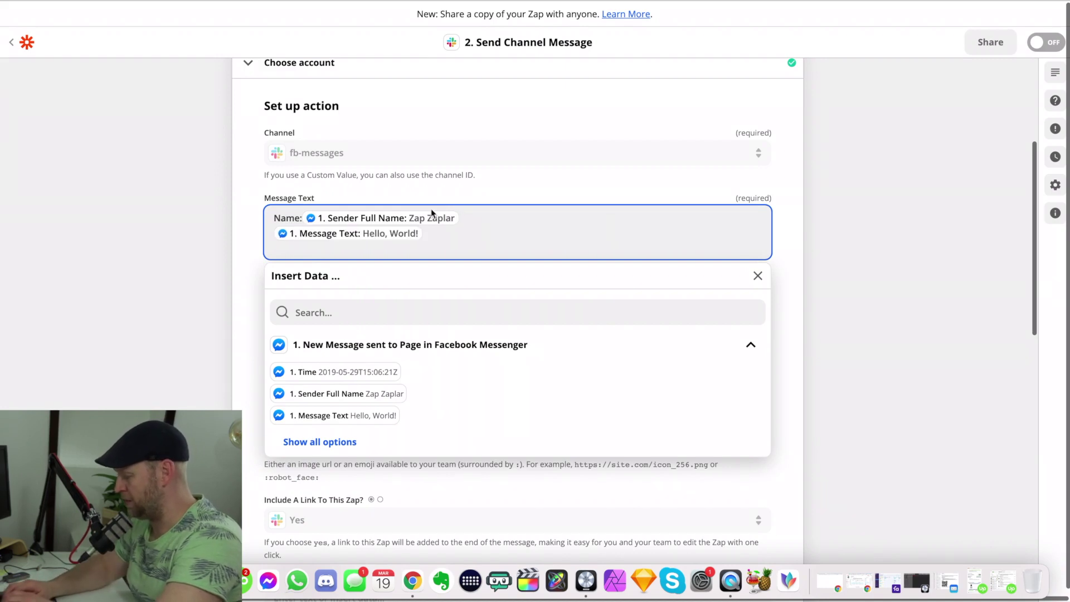
pyautogui.write('Message:')
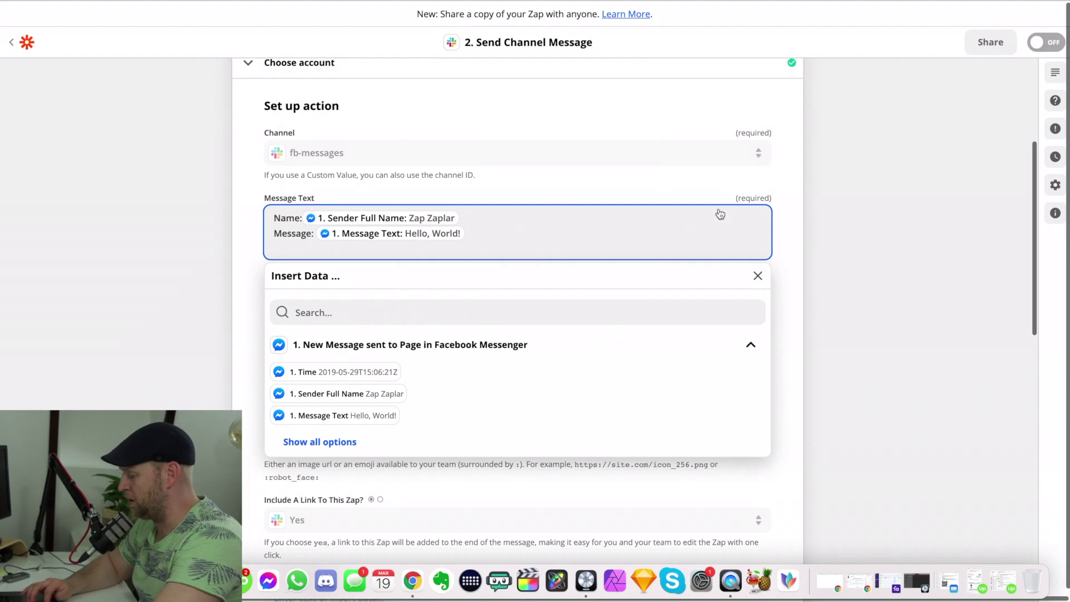
pyautogui.click(825, 282)
# - Set Broadcast To Channel to Yes and continue to the Slack action test
pyautogui.scroll(-3, 580, 392)
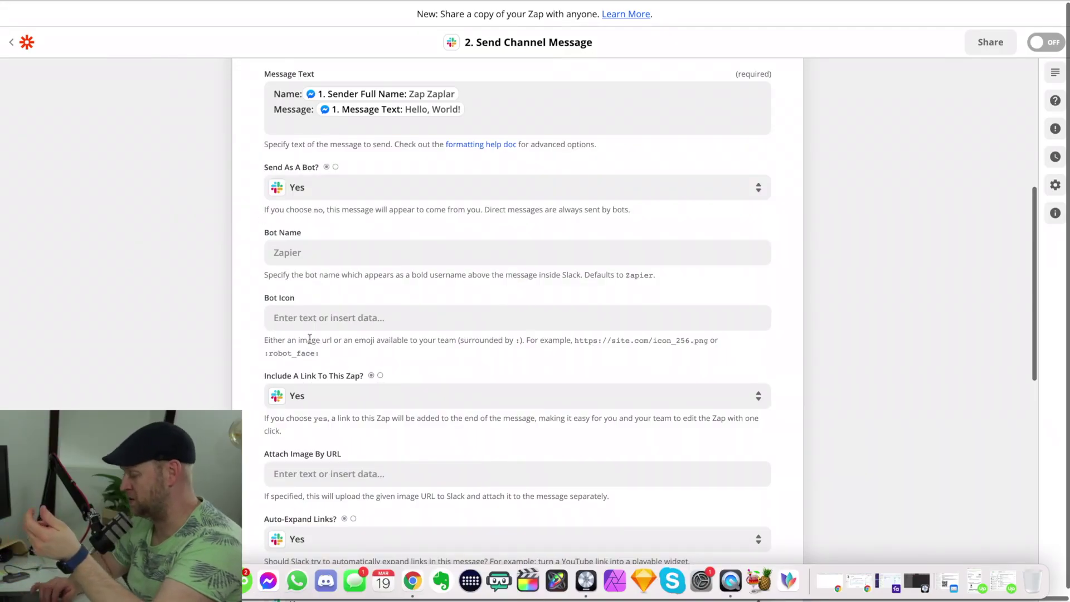
pyautogui.scroll(-5, 359, 357)
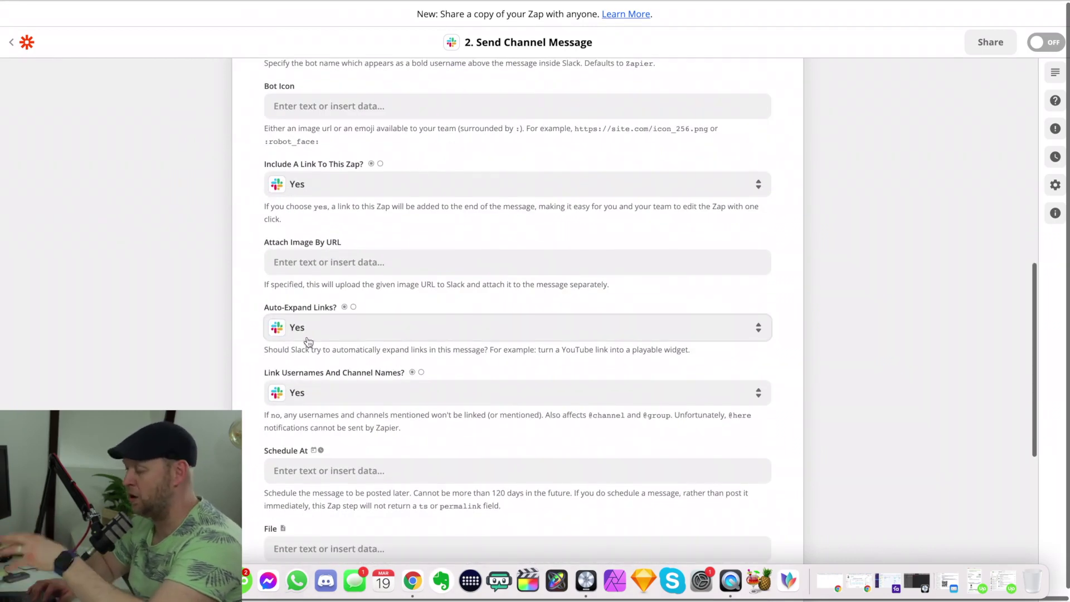
pyautogui.scroll(-6, 309, 341)
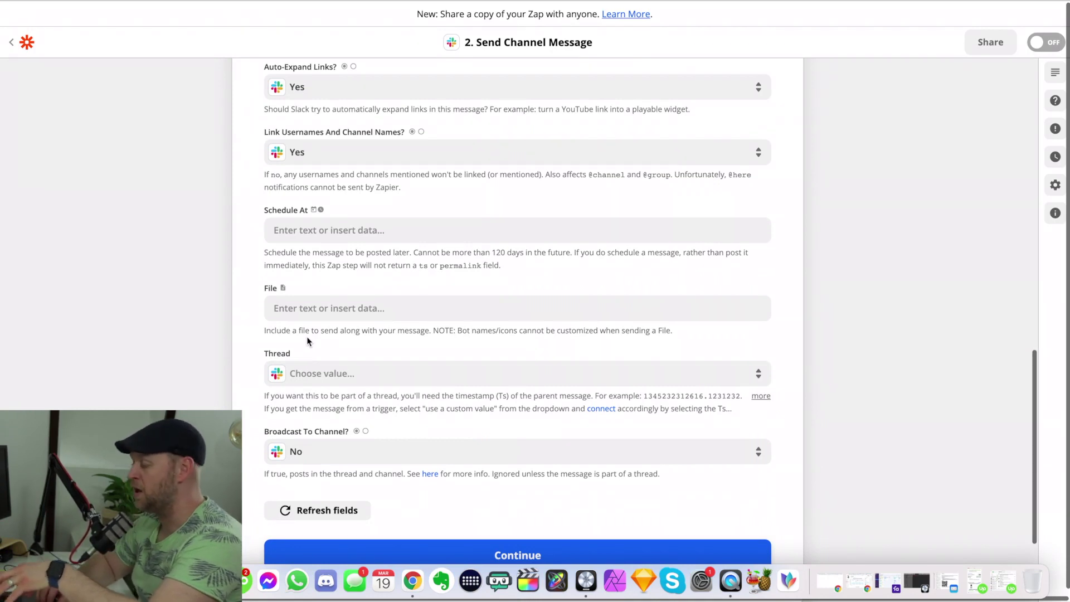
pyautogui.scroll(-1, 307, 340)
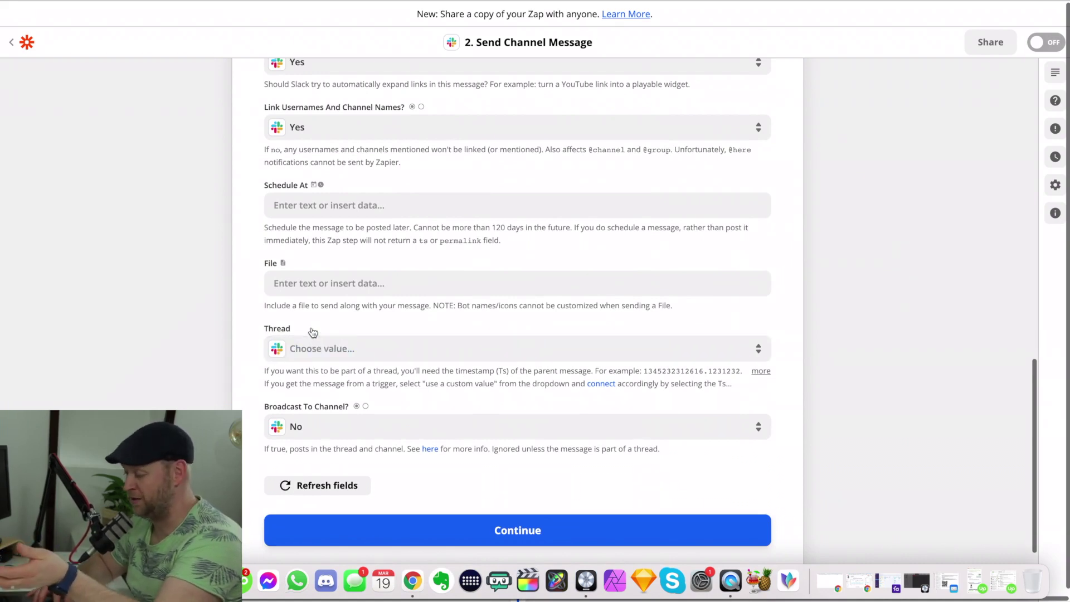
pyautogui.click(320, 429)
pyautogui.click(307, 537)
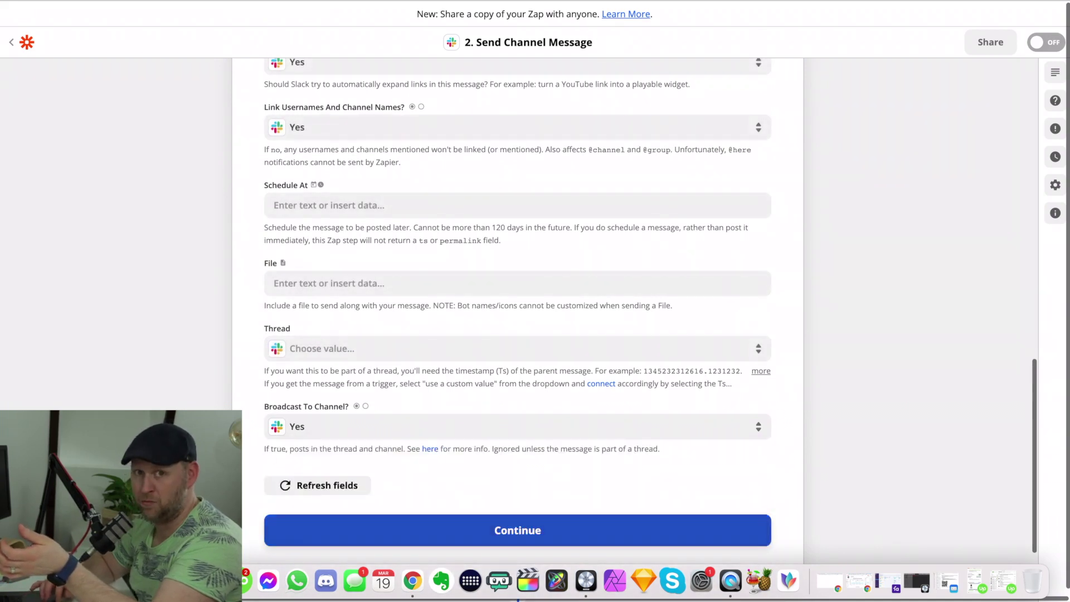
pyautogui.scroll(-2, 453, 446)
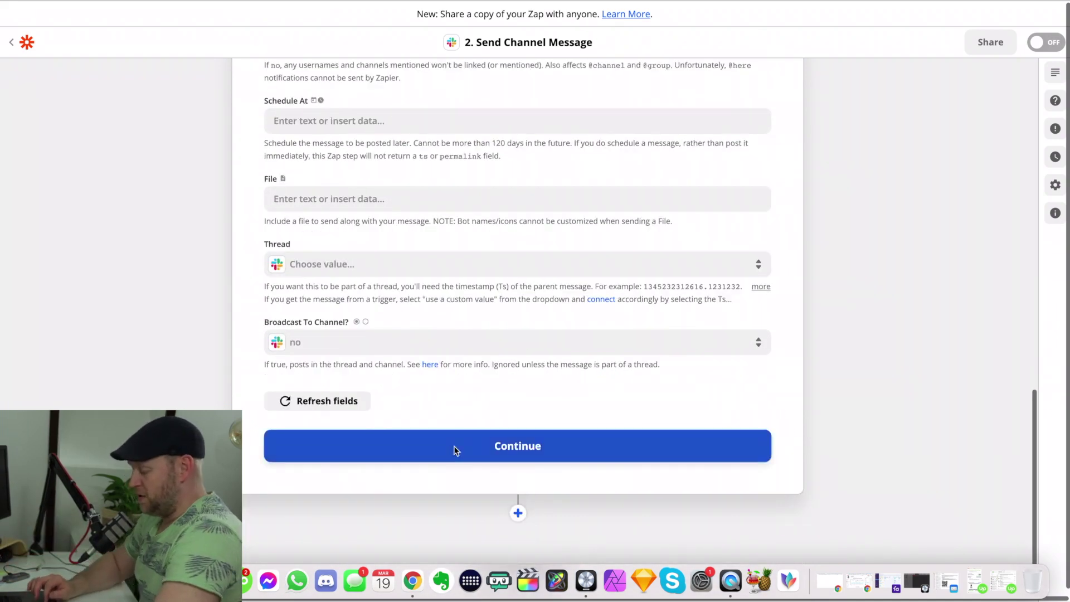
pyautogui.click(453, 446)
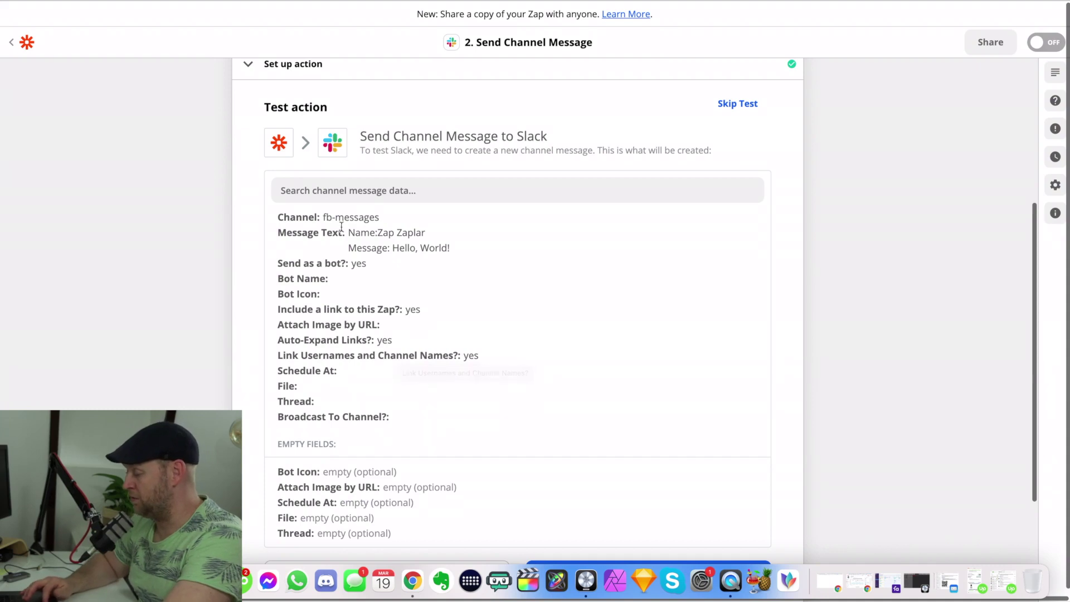
# - Review the preview's message text and send the test post to #fb-messages
pyautogui.moveTo(382, 230); pyautogui.dragTo(467, 249)
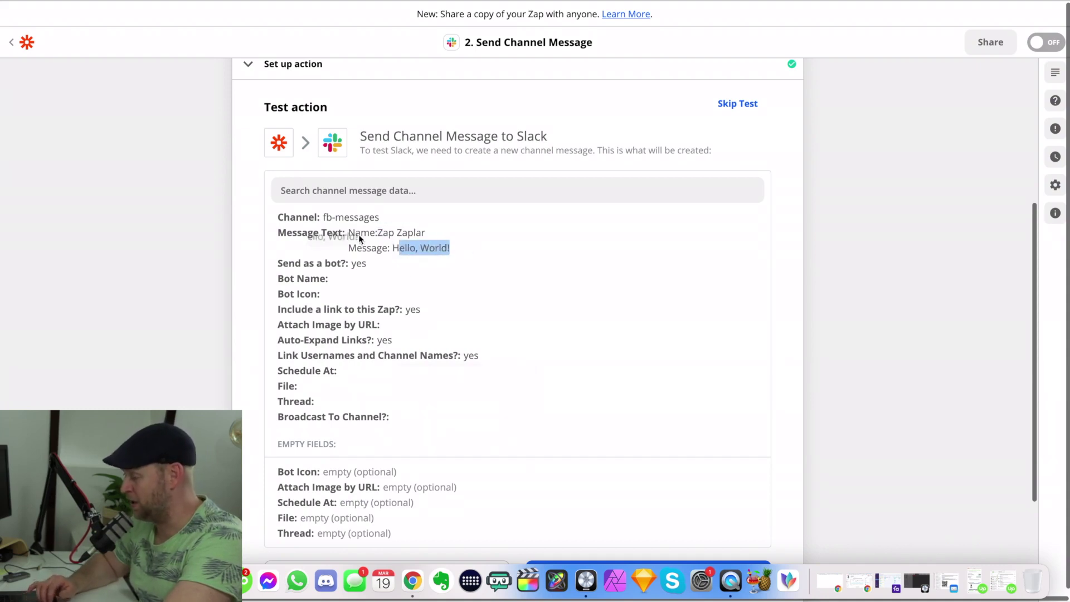
pyautogui.scroll(-5, 445, 268)
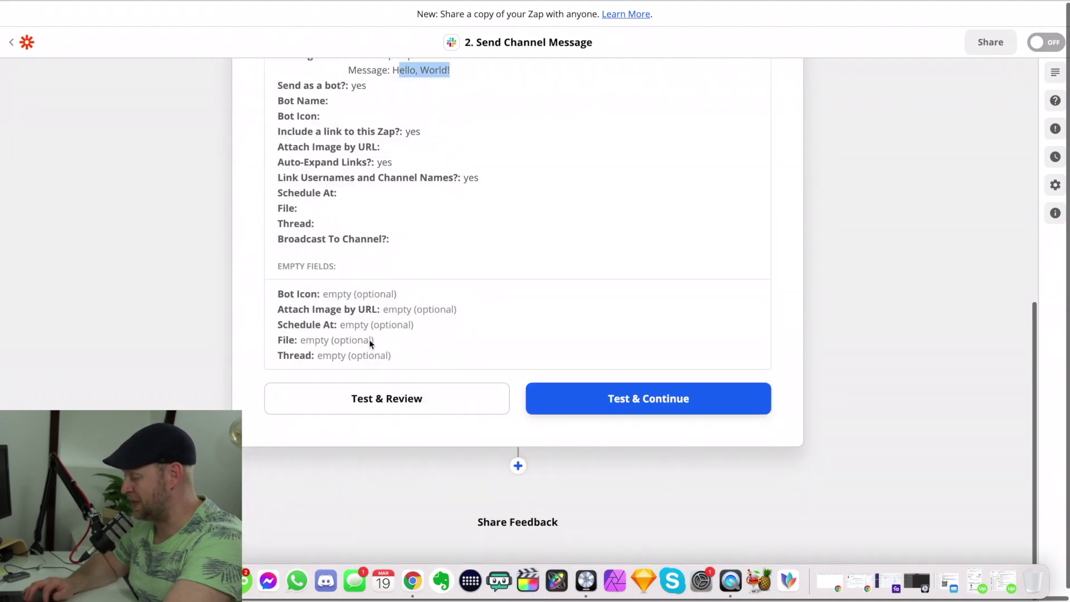
pyautogui.click(619, 401)
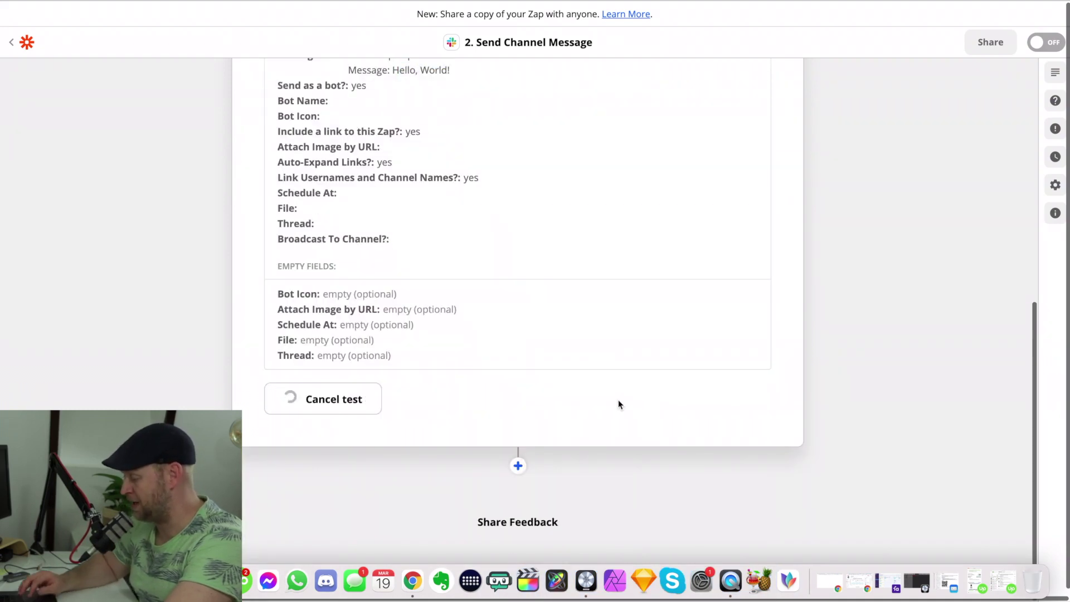
# - Verify the Zapier test post arrived in Slack's #fb-messages, then return to Zapier
pyautogui.press('super+Tab')
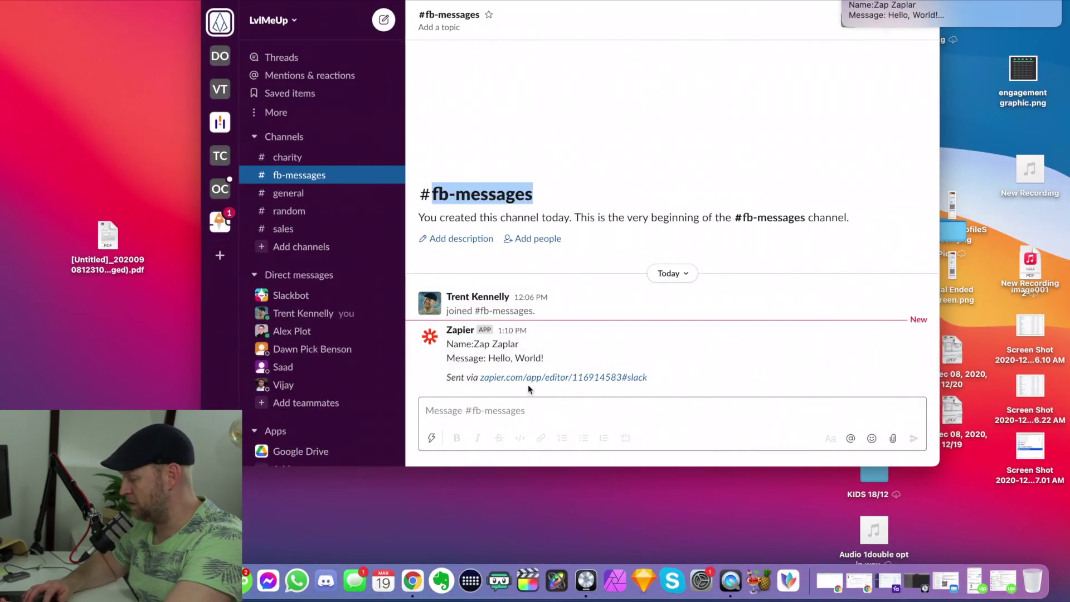
pyautogui.moveTo(445, 342); pyautogui.dragTo(561, 361)
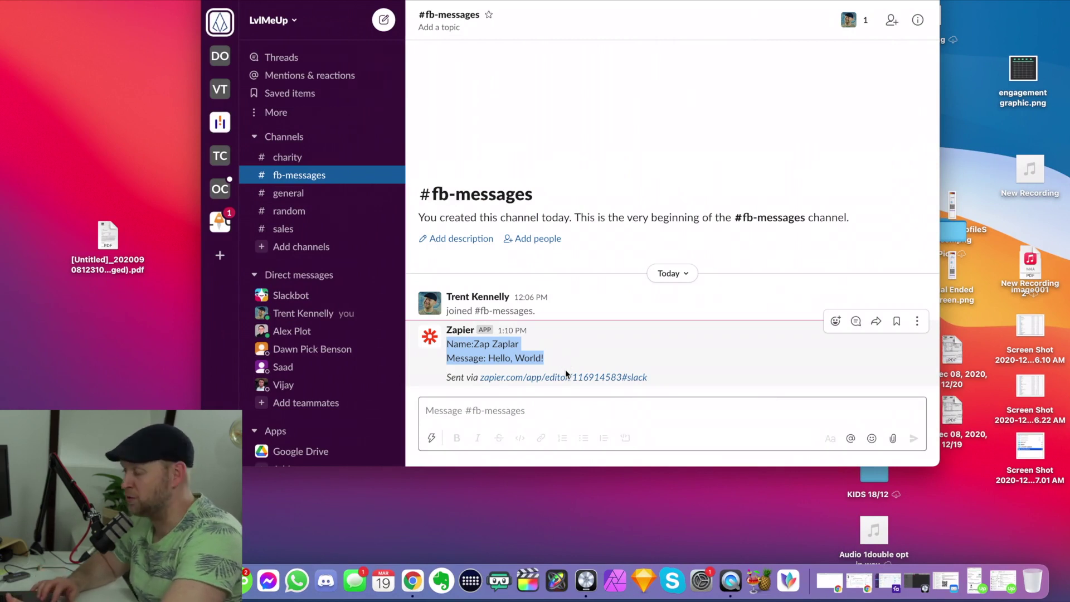
pyautogui.press('super+Tab')
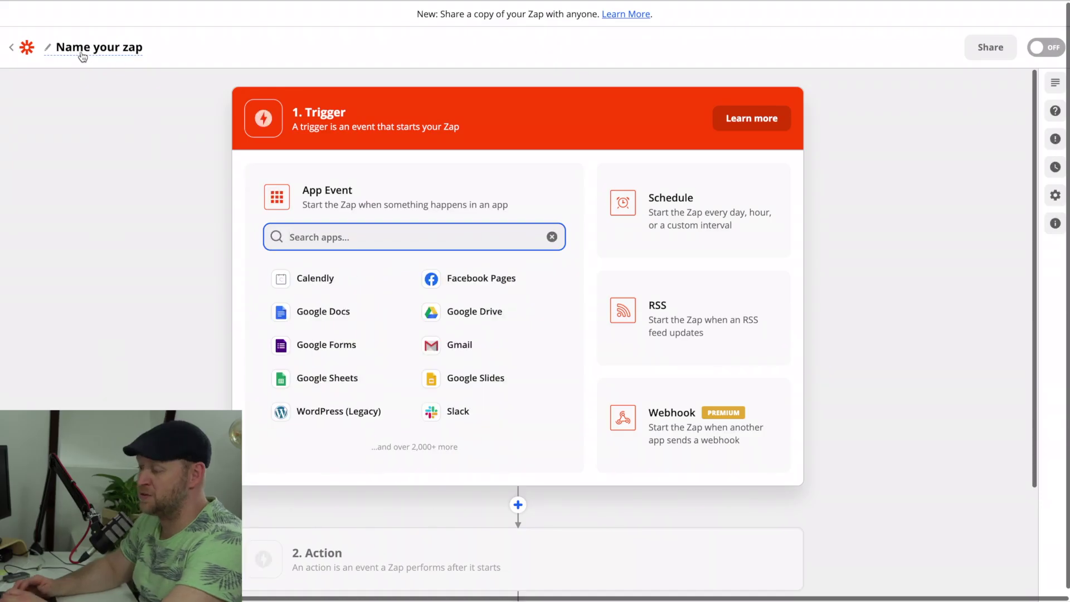
# - Name the zap 'Youtube to Wordpress Blog' and set a YouTube New Video In Channel trigger
pyautogui.click(68, 49)
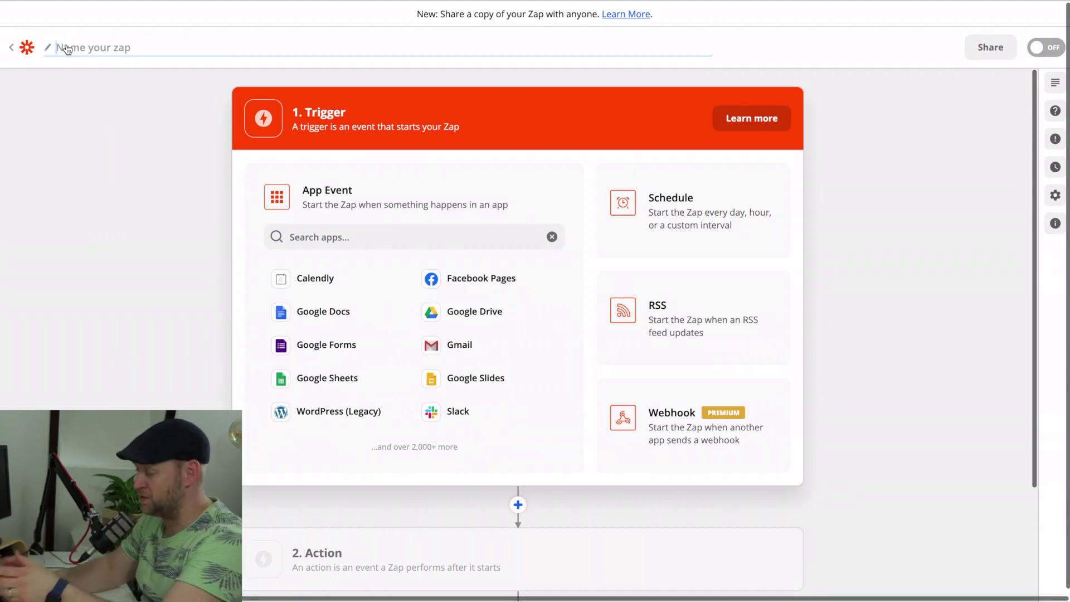
pyautogui.write('Youtube t')
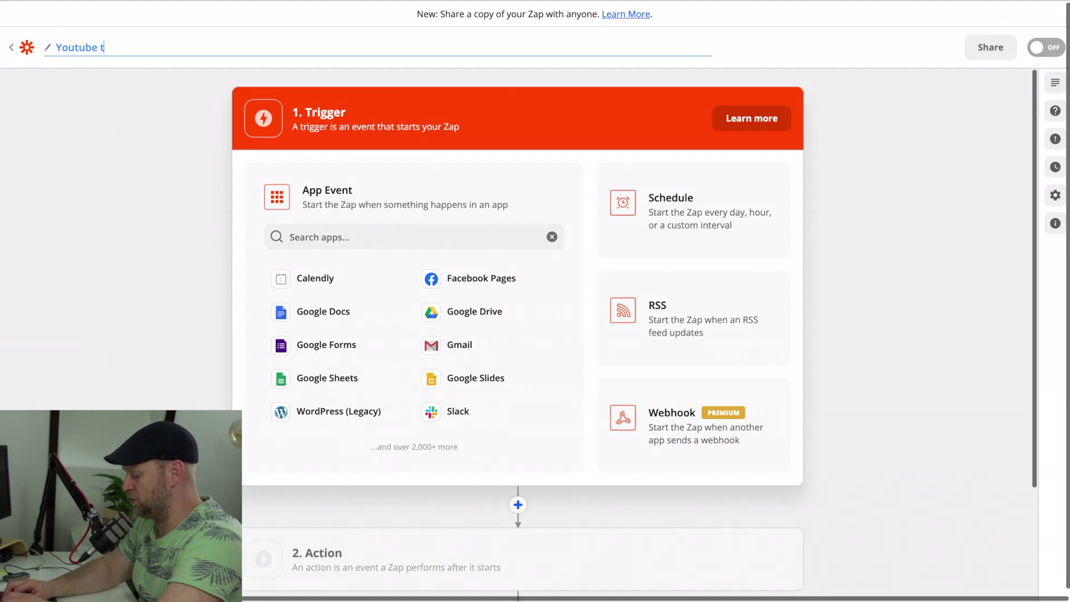
pyautogui.write('o Wordpress Blog')
pyautogui.click(357, 234)
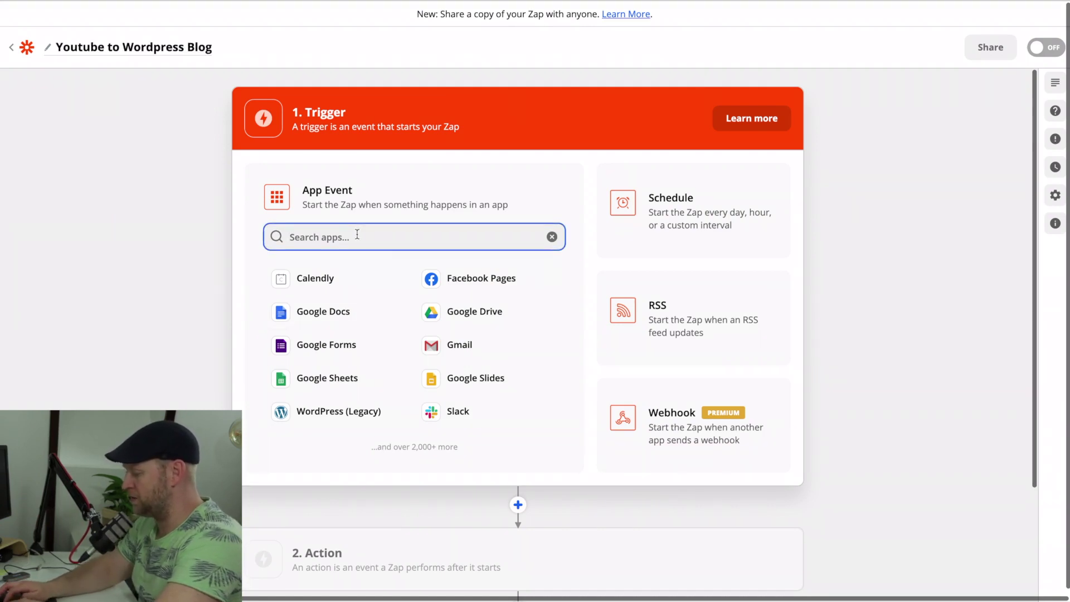
pyautogui.write('you')
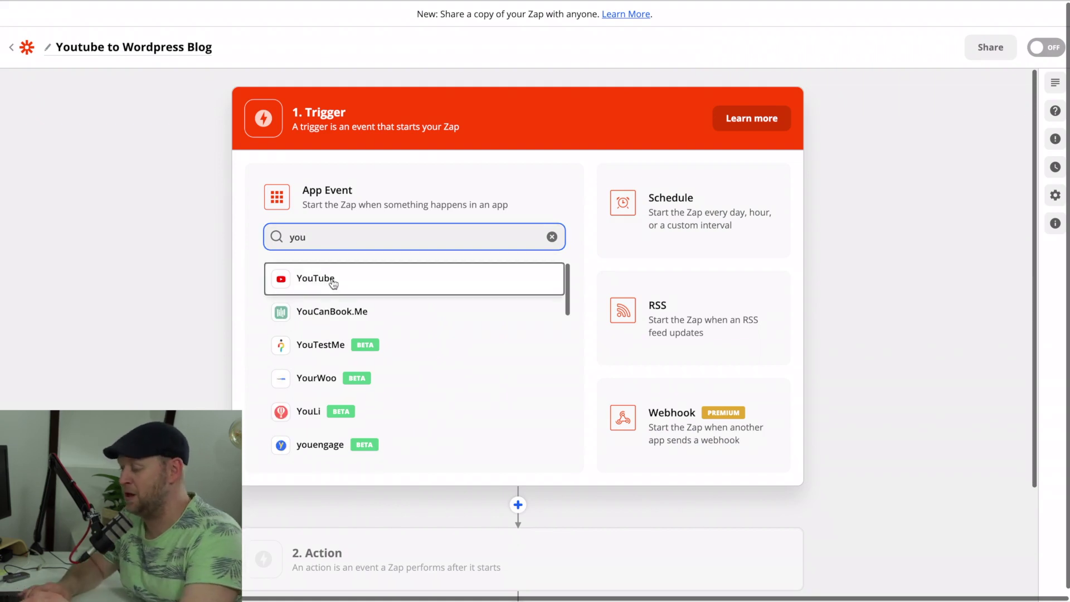
pyautogui.click(334, 278)
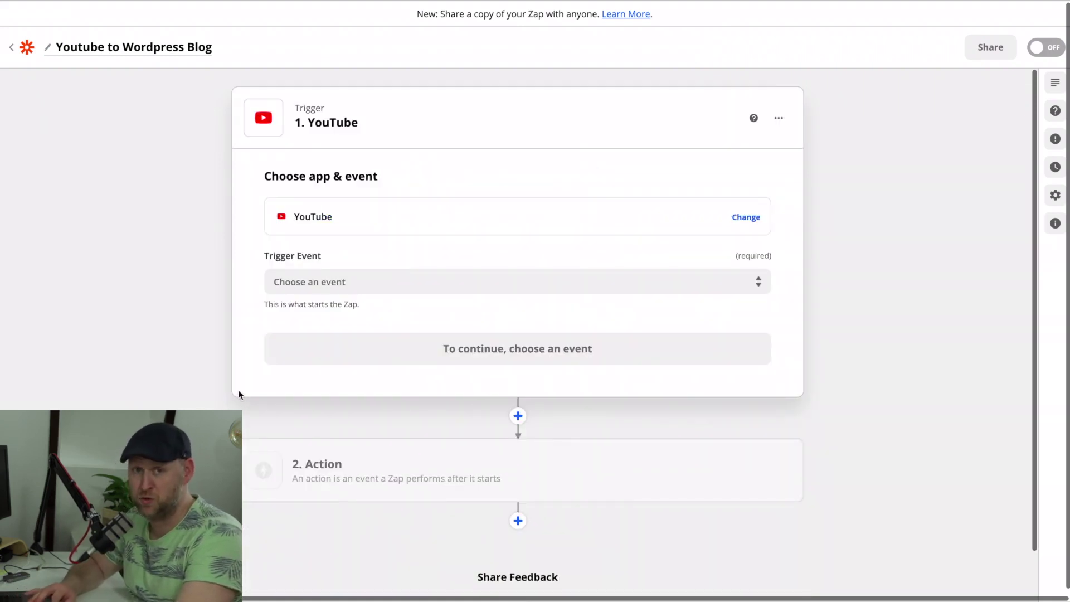
pyautogui.click(295, 275)
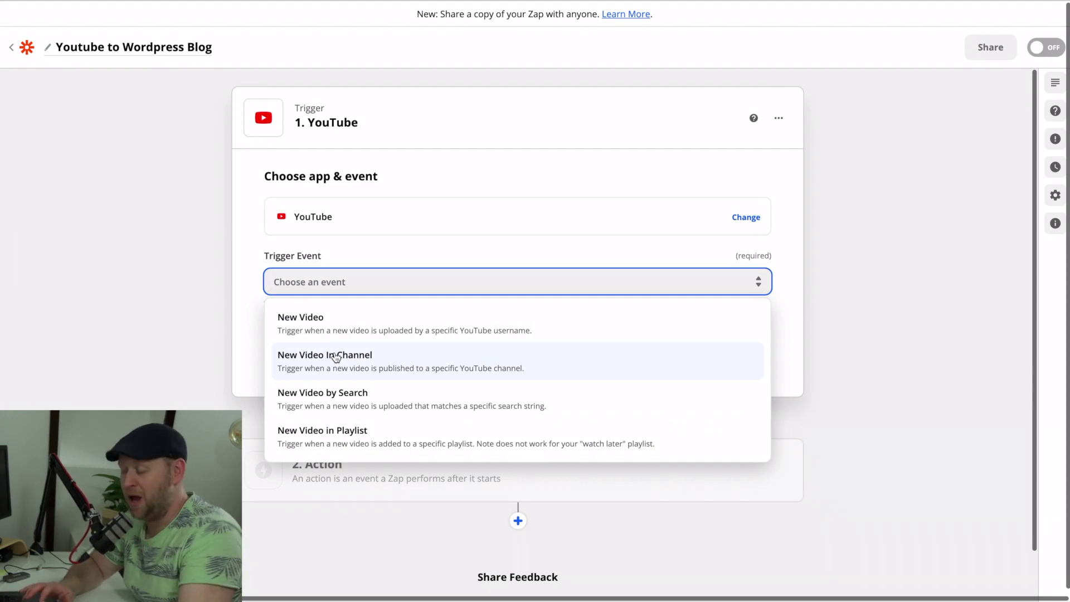
pyautogui.click(336, 358)
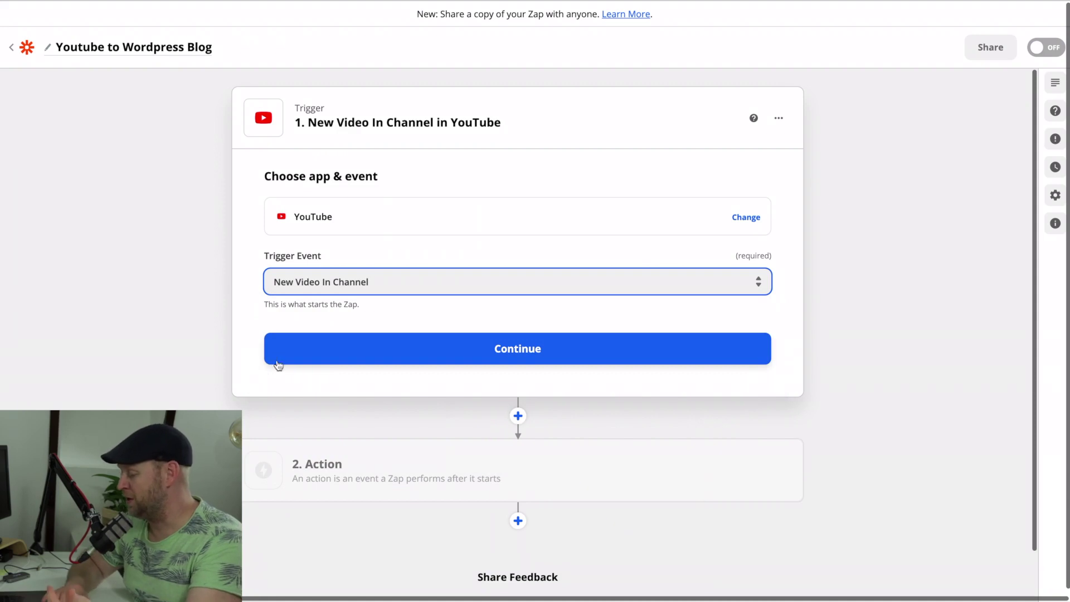
# - Connect the YouTube account and paste the channel ID into the trigger setup
pyautogui.click(316, 358)
pyautogui.click(397, 260)
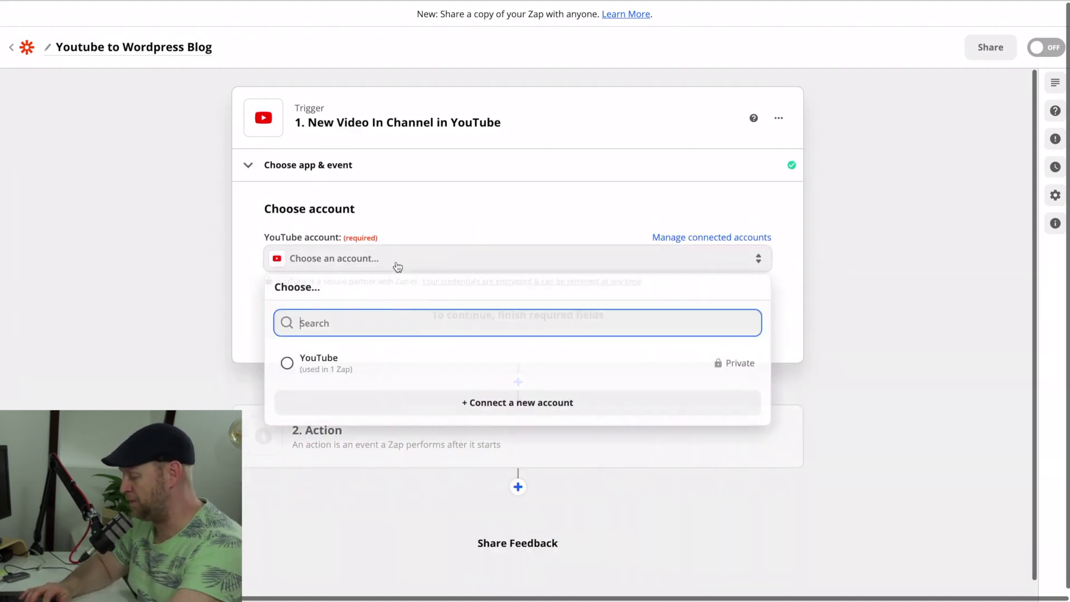
pyautogui.click(334, 361)
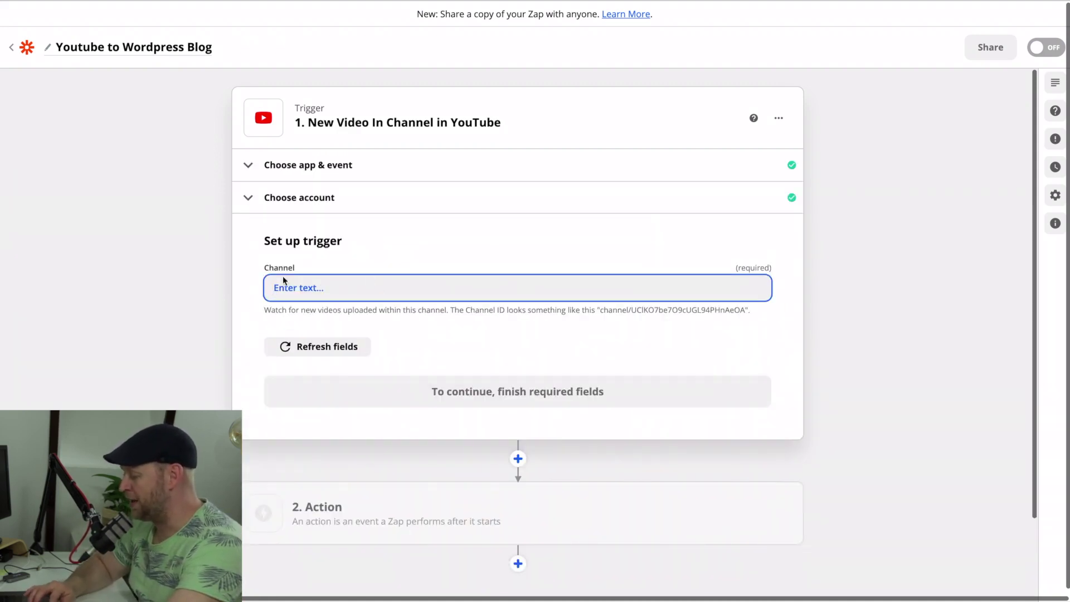
pyautogui.moveTo(600, 311); pyautogui.dragTo(748, 311)
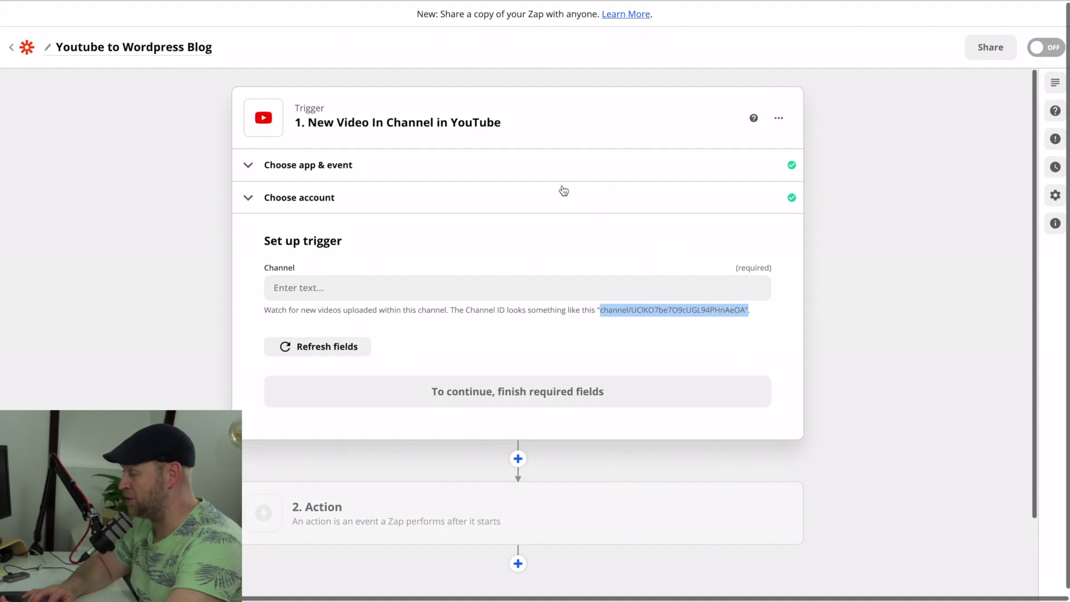
pyautogui.click(463, 287)
pyautogui.write('channel/UCyVirTfgm9UfKgG1DD0TbCw')
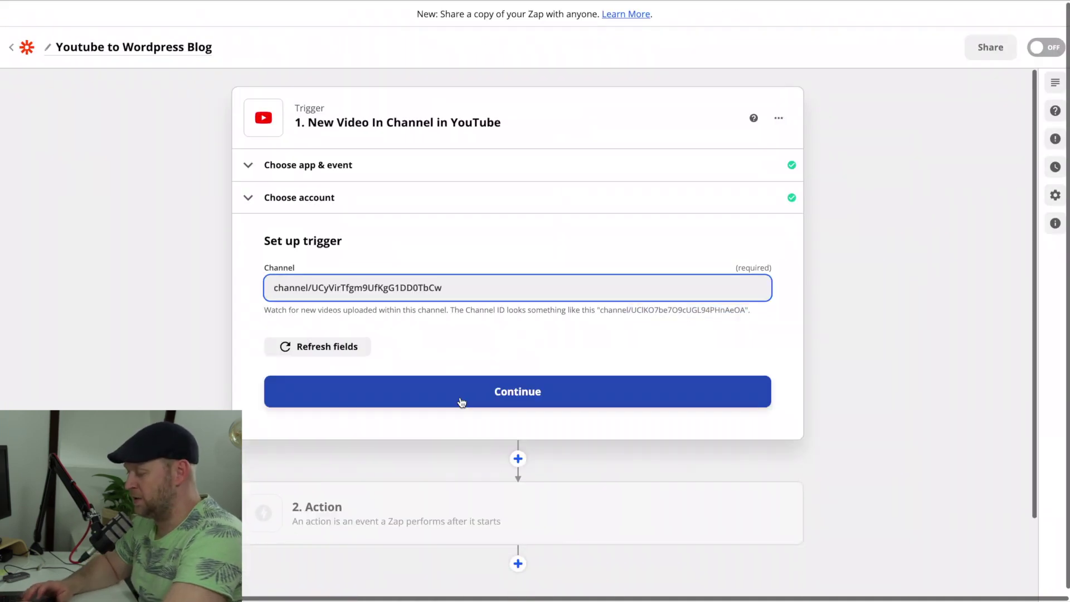
pyautogui.click(462, 401)
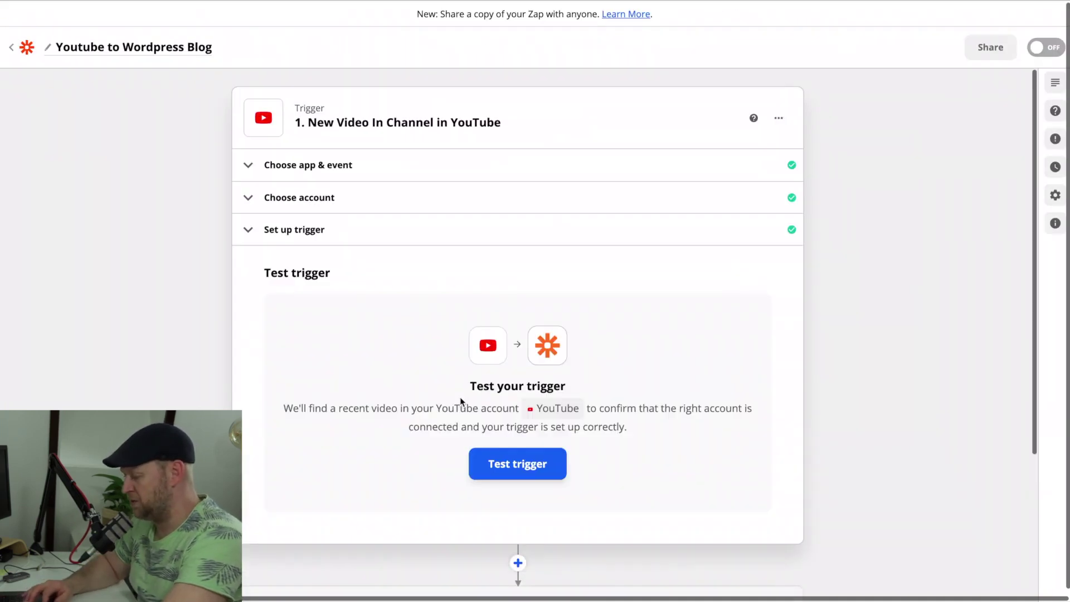
# - Test the trigger and review the returned 'B2B Consumer Psychology' sample video data
pyautogui.click(492, 466)
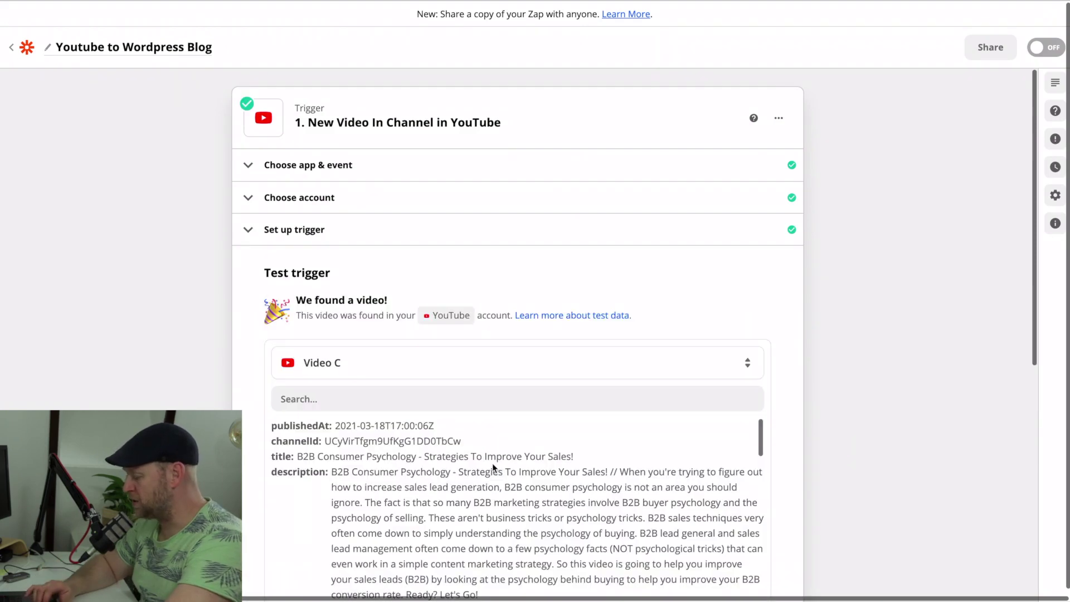
pyautogui.scroll(-3, 493, 466)
pyautogui.scroll(3, 493, 466)
pyautogui.scroll(2, 493, 463)
pyautogui.scroll(-3, 807, 387)
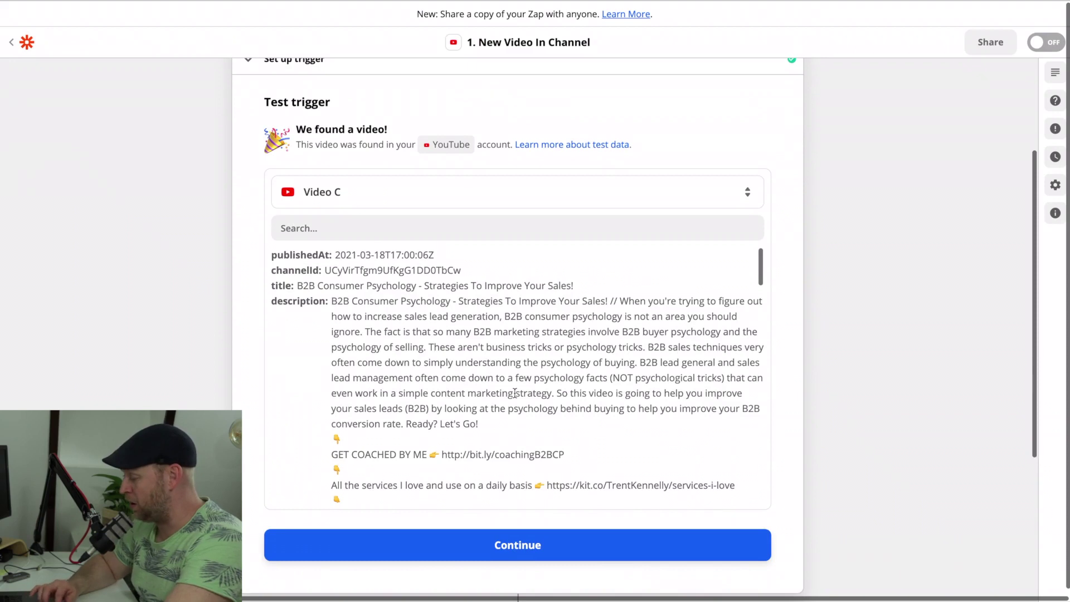
pyautogui.scroll(-2, 330, 406)
pyautogui.scroll(2, 446, 261)
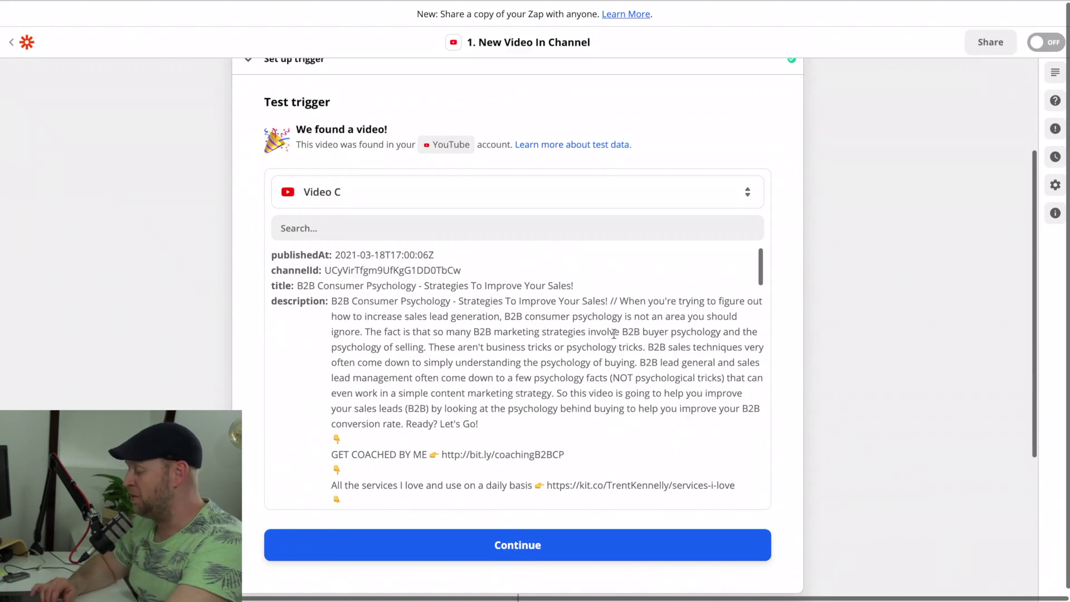
pyautogui.scroll(-3, 614, 334)
pyautogui.scroll(3, 614, 333)
pyautogui.scroll(-1, 613, 333)
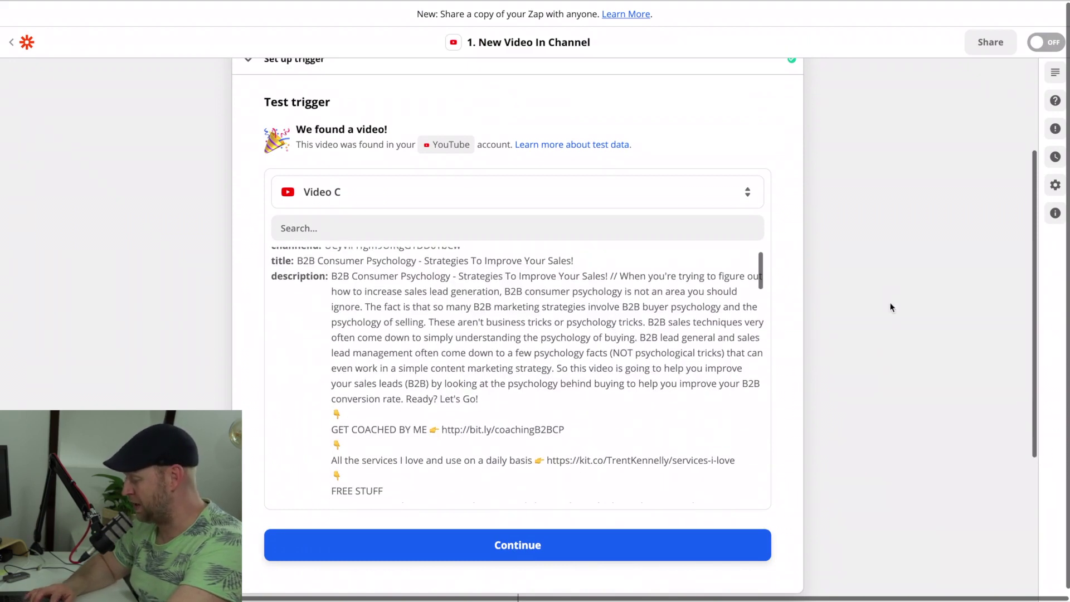
# - Add a WordPress Create Post action after the YouTube trigger
pyautogui.click(686, 546)
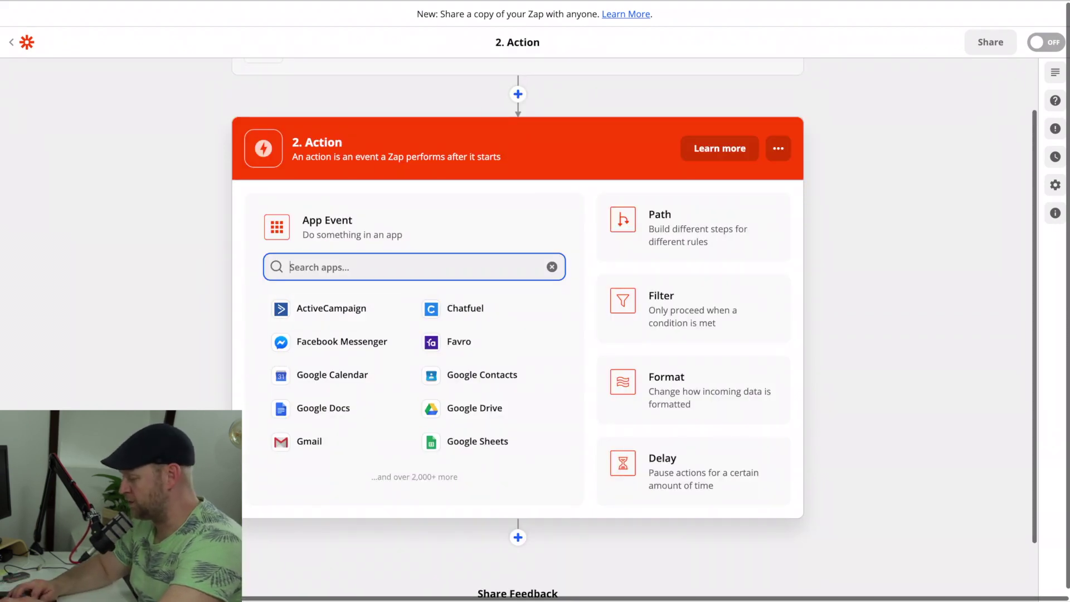
pyautogui.write('wordp')
pyautogui.click(321, 308)
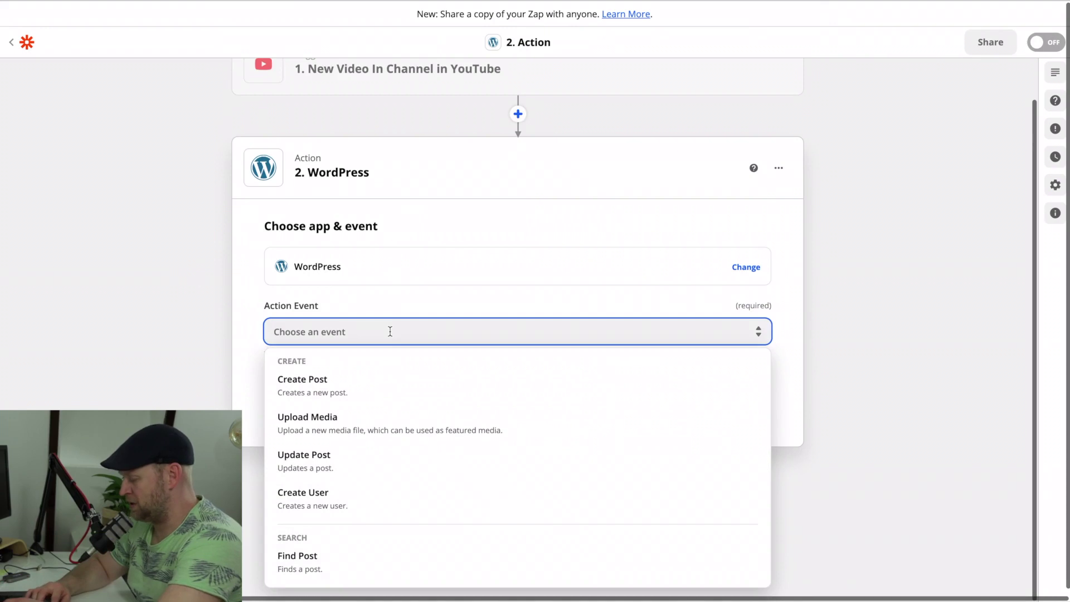
pyautogui.click(350, 390)
pyautogui.click(372, 412)
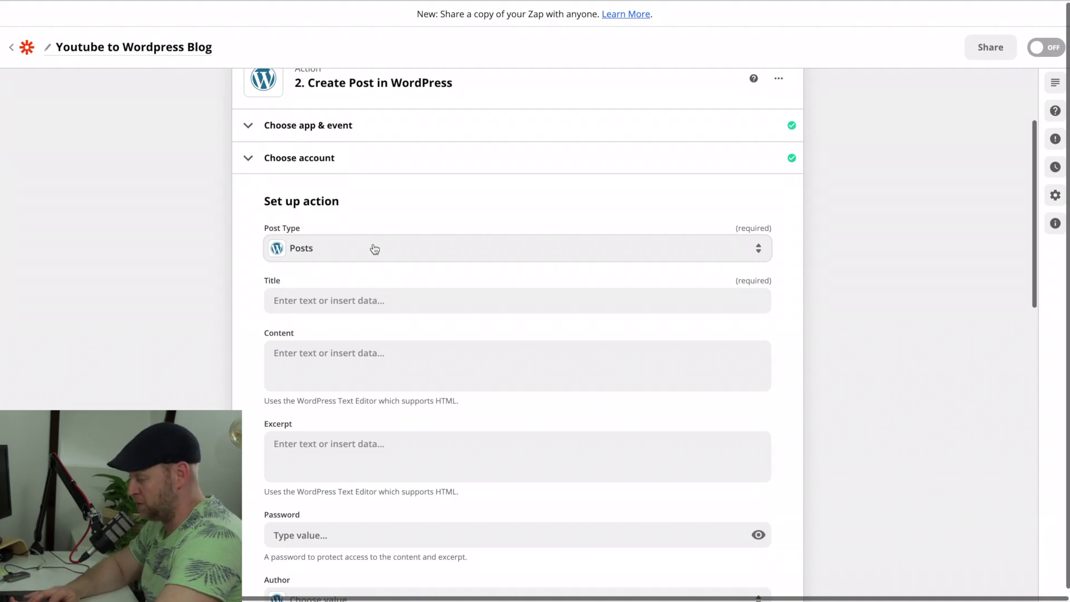
# - Map the post Title to the video's title and Content to the video's description
pyautogui.click(343, 301)
pyautogui.click(335, 306)
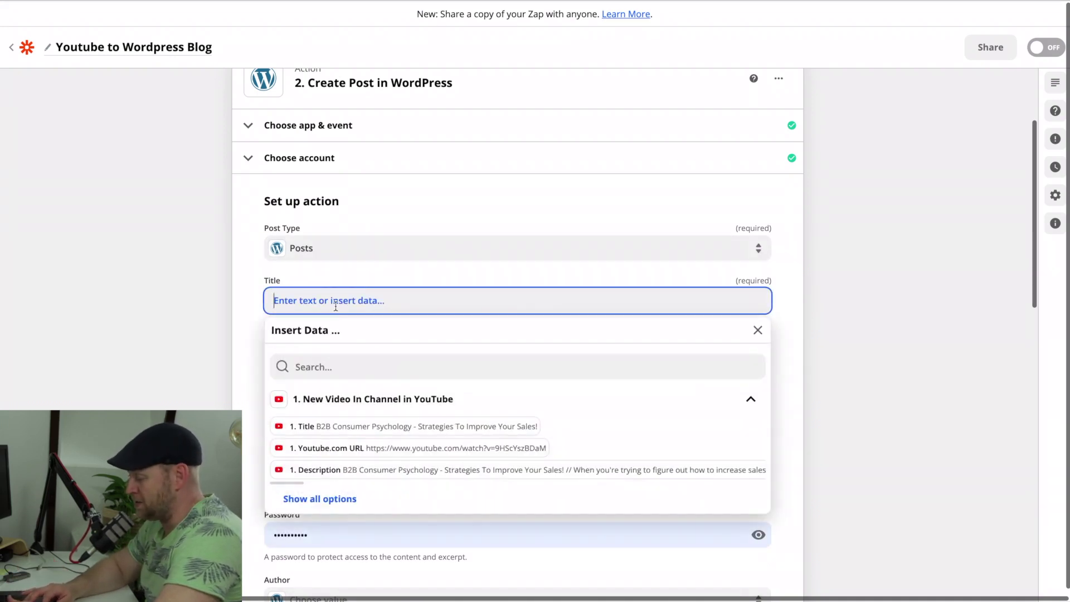
pyautogui.click(351, 426)
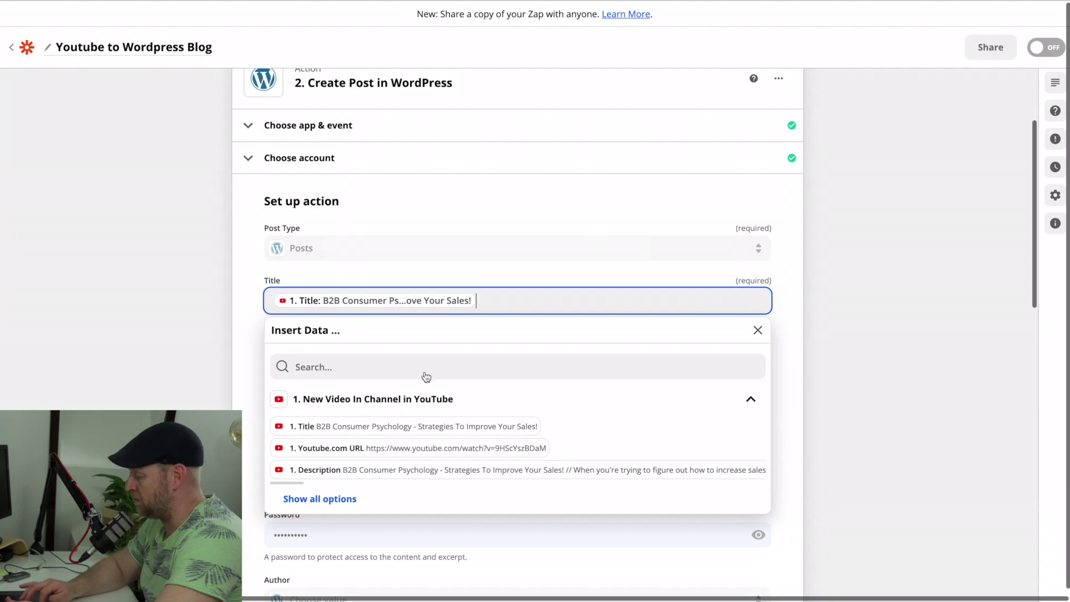
pyautogui.click(790, 306)
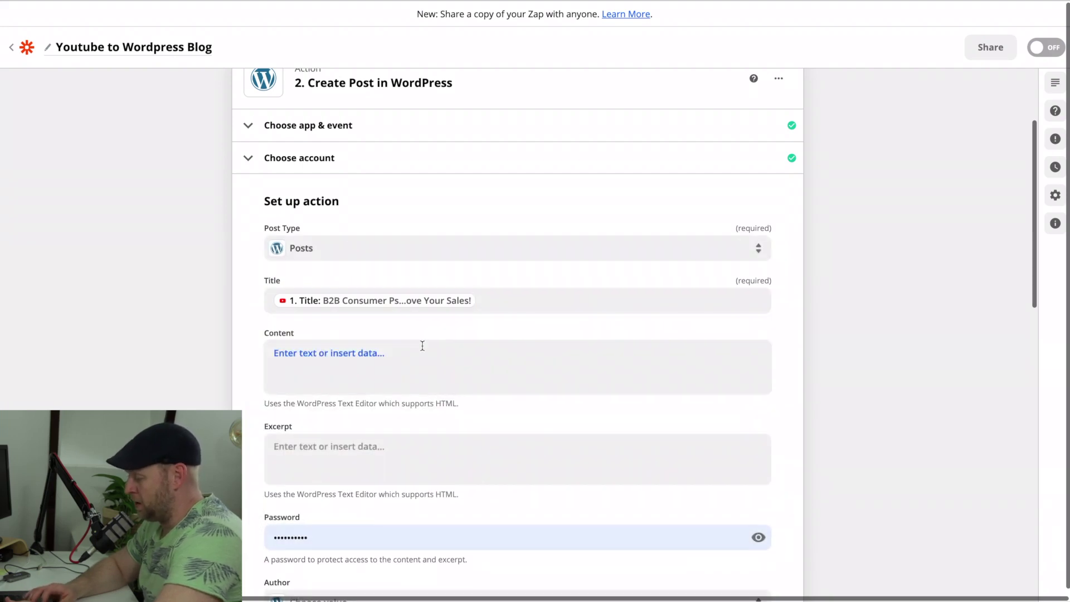
pyautogui.scroll(-3, 390, 334)
pyautogui.click(330, 262)
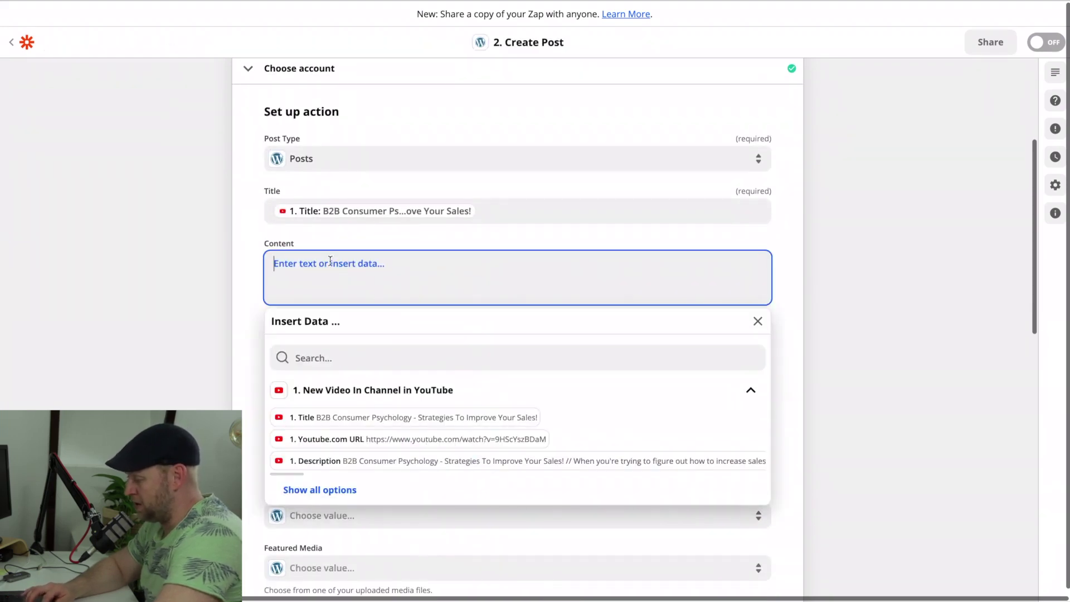
pyautogui.click(338, 463)
pyautogui.scroll(-6, 335, 335)
# - Leave the author blank, set Categories to Videos, and finish the action setup
pyautogui.click(330, 149)
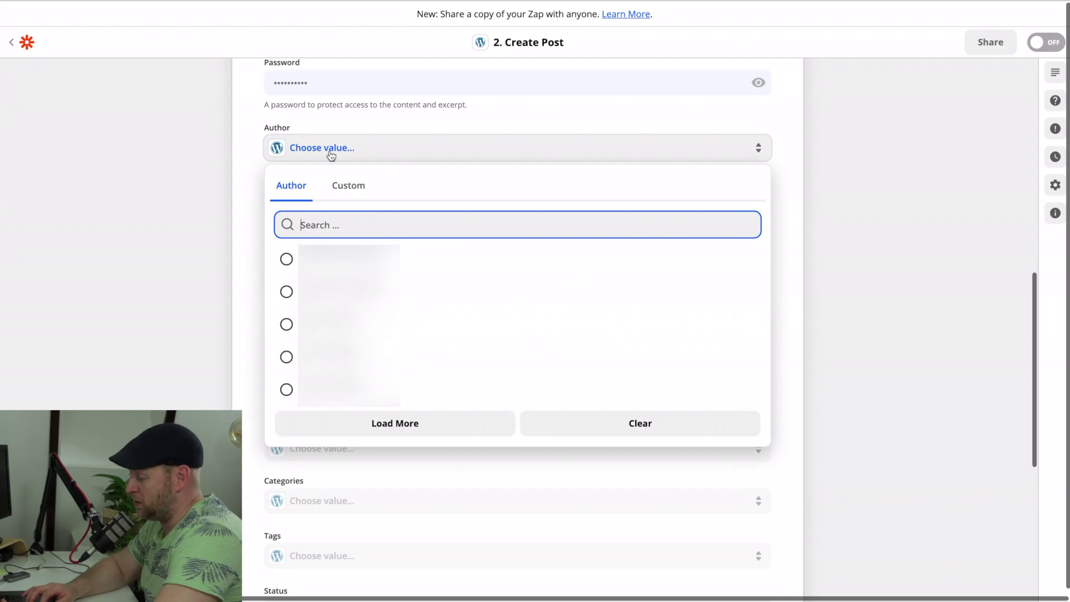
pyautogui.click(331, 150)
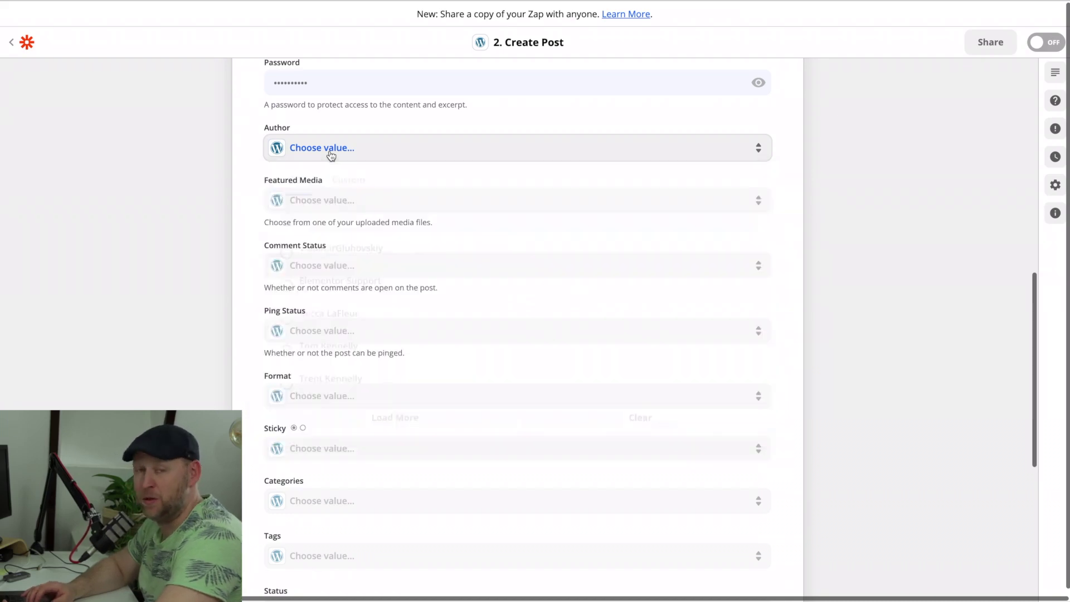
pyautogui.click(175, 303)
pyautogui.scroll(-2, 243, 441)
pyautogui.scroll(-1, 243, 440)
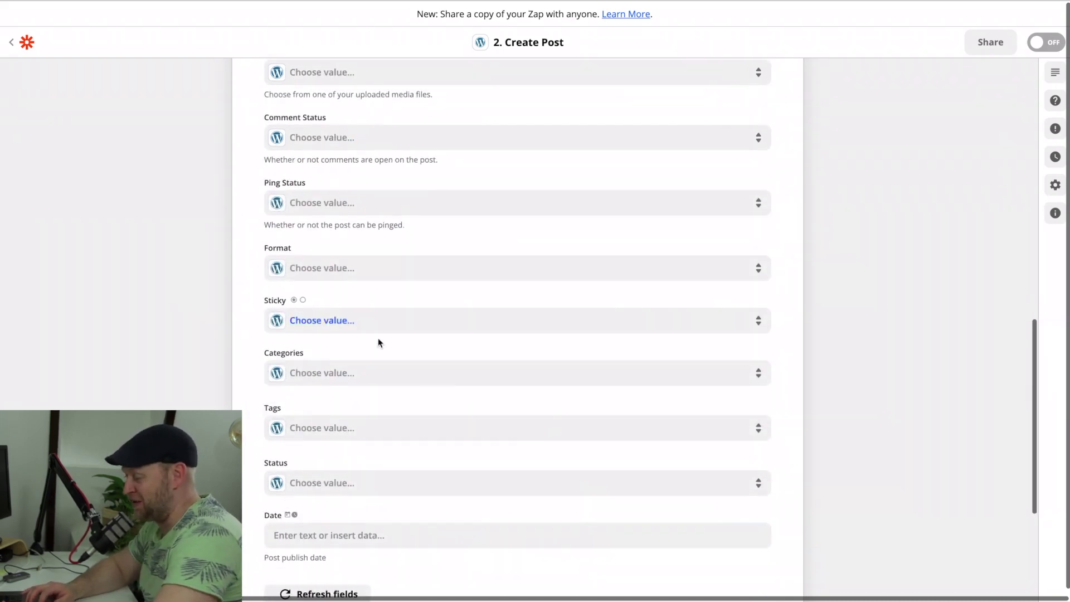
pyautogui.click(337, 372)
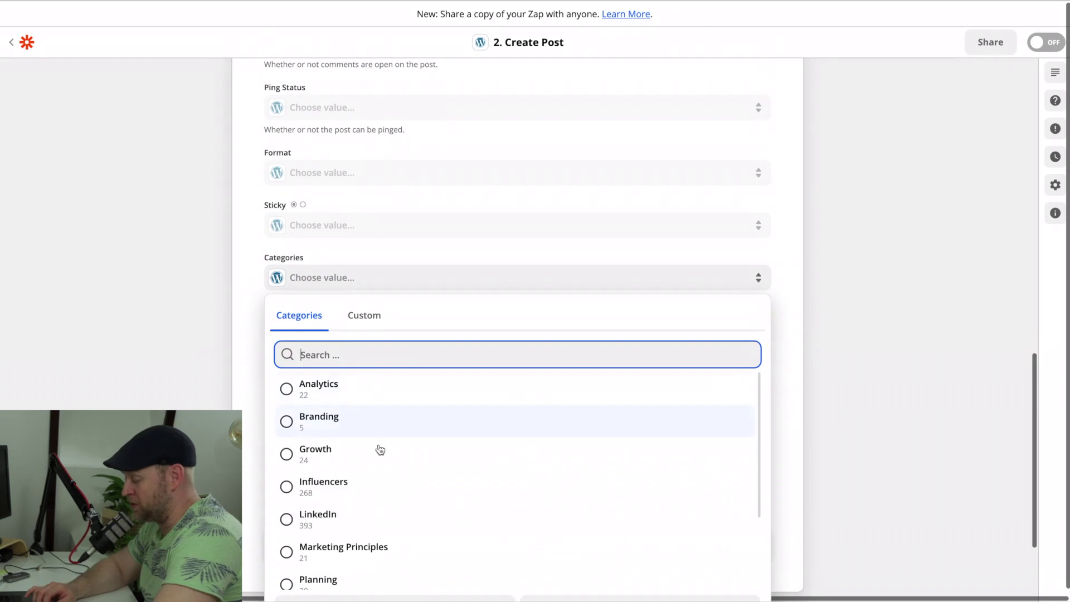
pyautogui.scroll(-2, 416, 494)
pyautogui.scroll(-1, 416, 495)
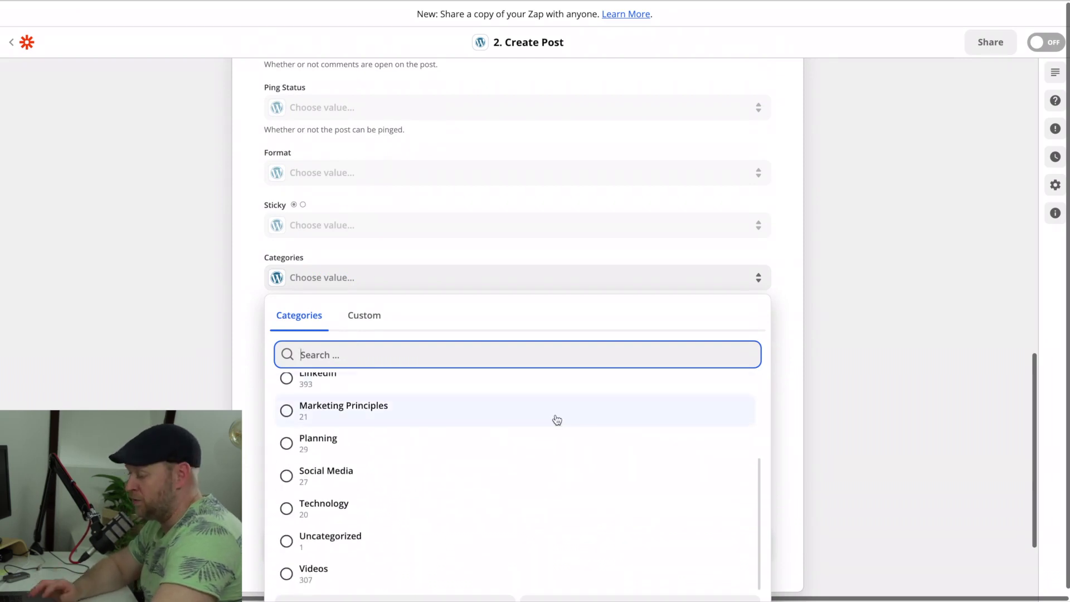
pyautogui.scroll(-1, 554, 420)
pyautogui.click(318, 545)
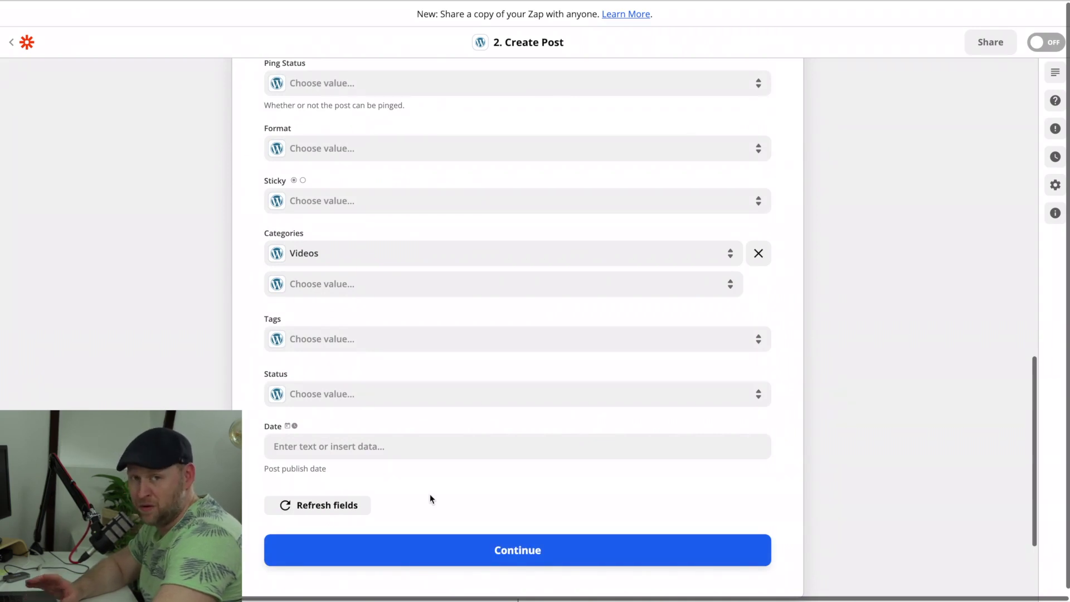
pyautogui.scroll(-1, 430, 499)
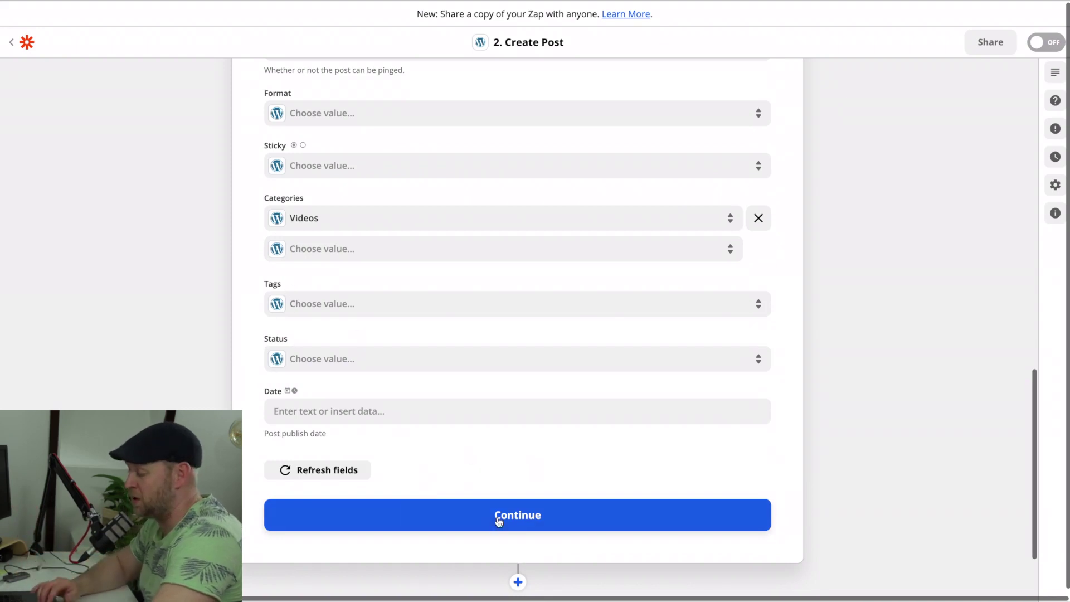
pyautogui.click(499, 521)
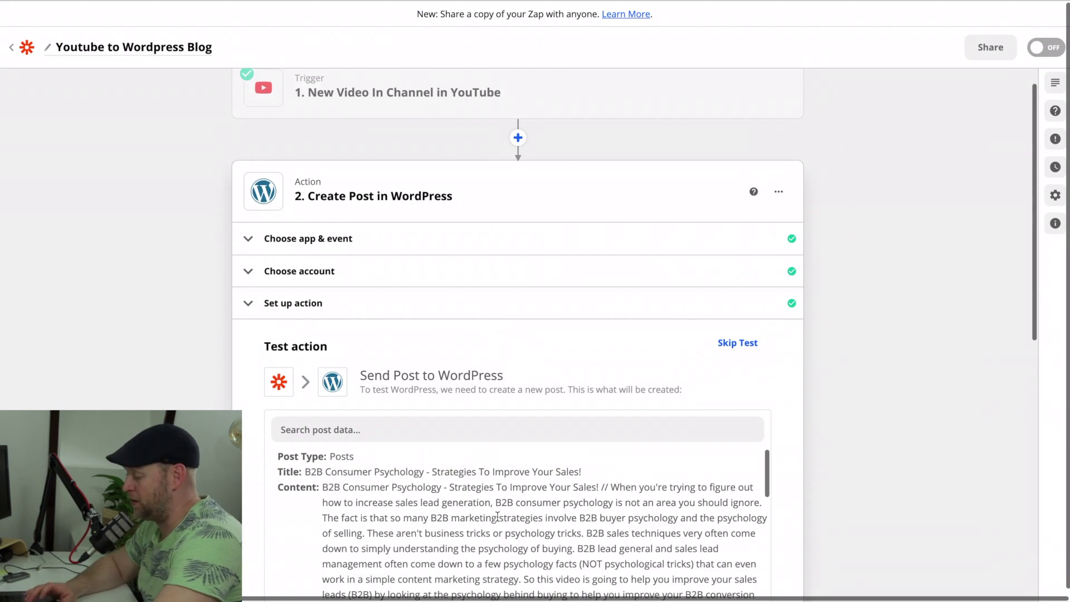
pyautogui.moveTo(457, 104)
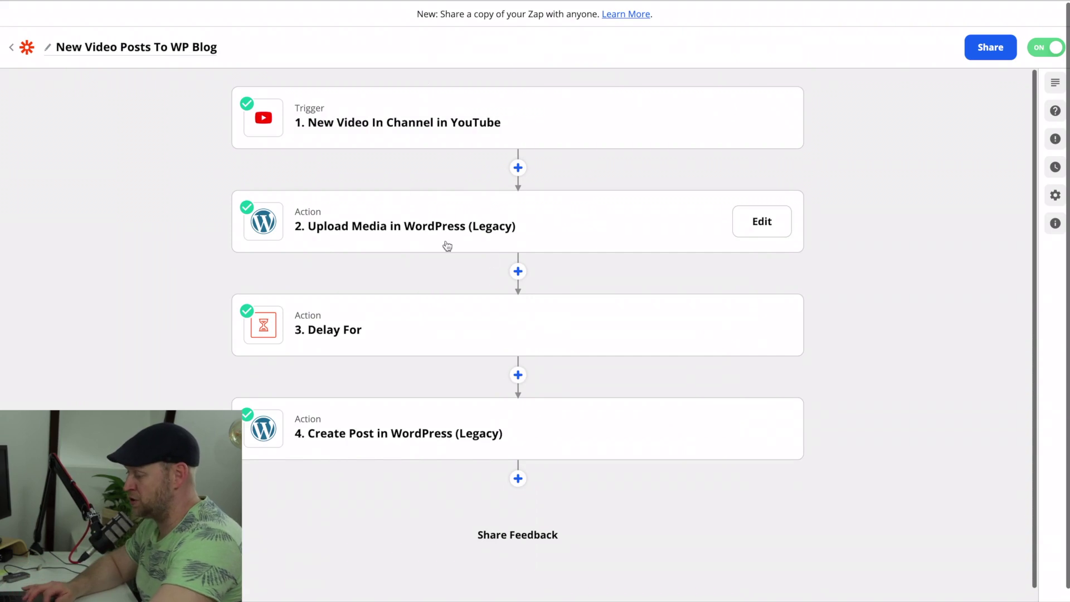
# - Inspect the old zap's 24 Hours delay and Create Post step, then open the WordPress posts list
pyautogui.click(416, 325)
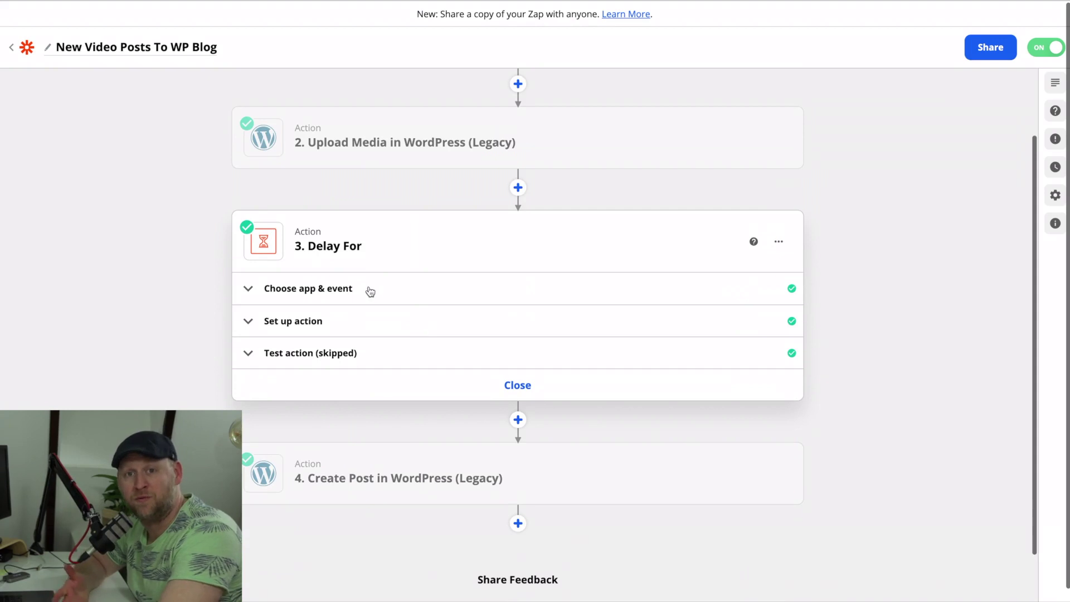
pyautogui.click(291, 322)
pyautogui.scroll(-1, 348, 370)
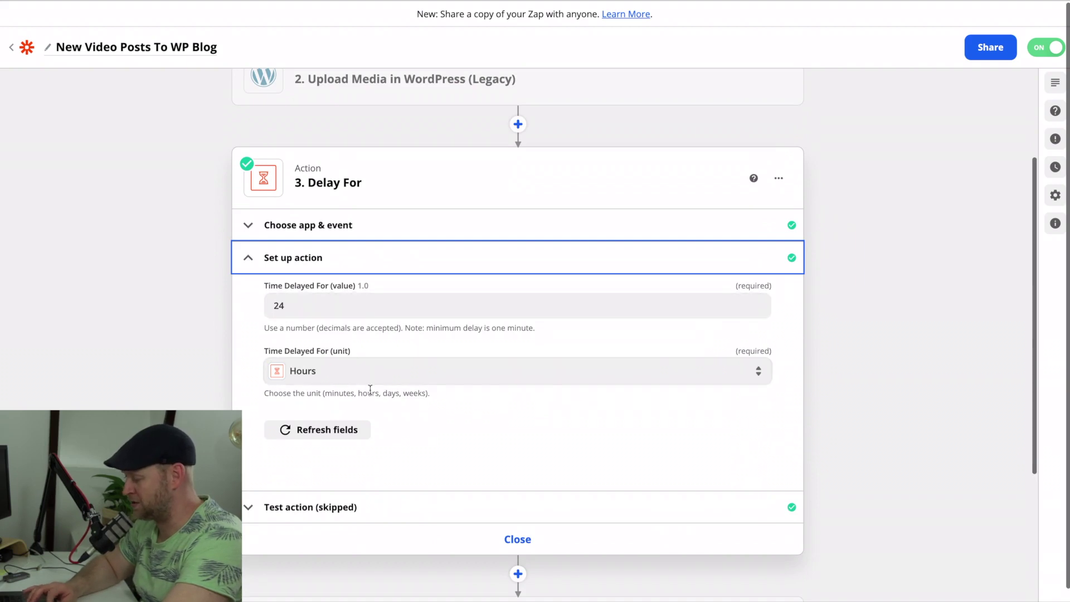
pyautogui.scroll(-4, 370, 394)
pyautogui.click(339, 411)
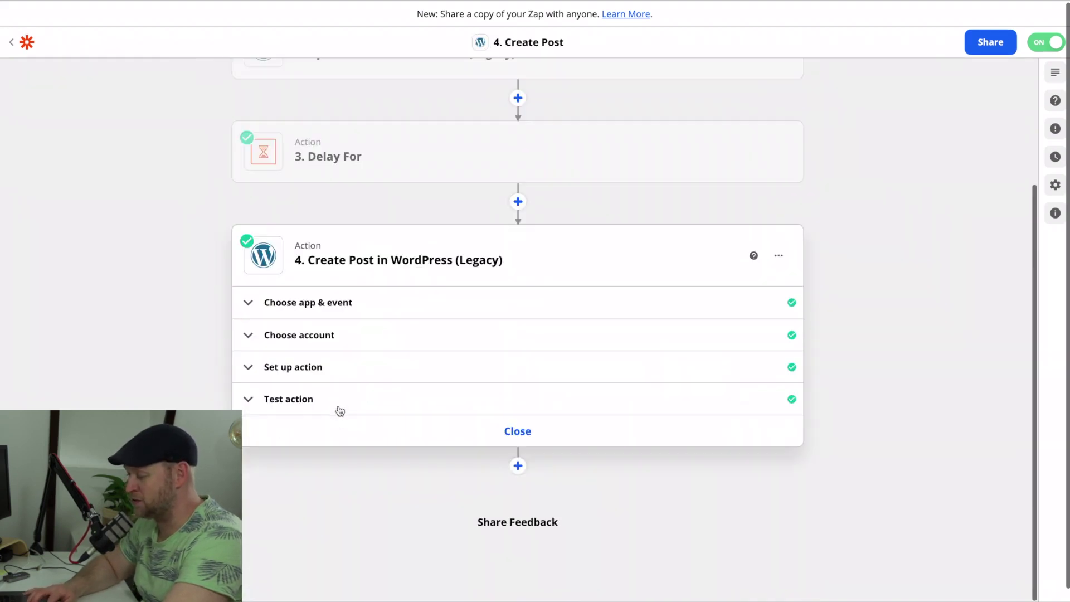
pyautogui.scroll(3, 366, 222)
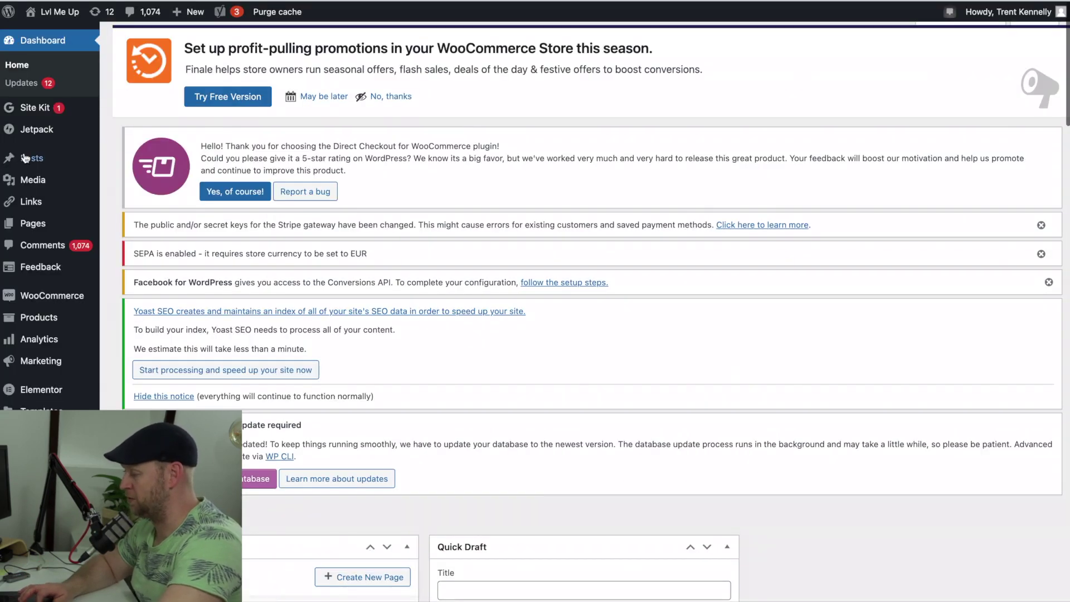
pyautogui.click(25, 158)
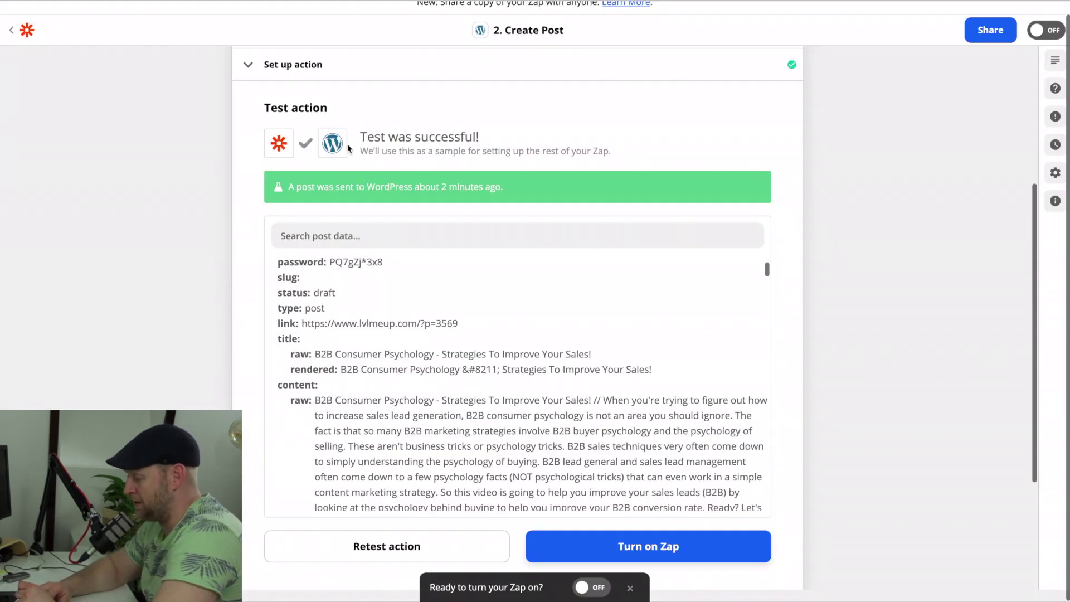
# - Set the Create Post step's post Status to Published, keeping Categories as Videos
pyautogui.scroll(4, 352, 183)
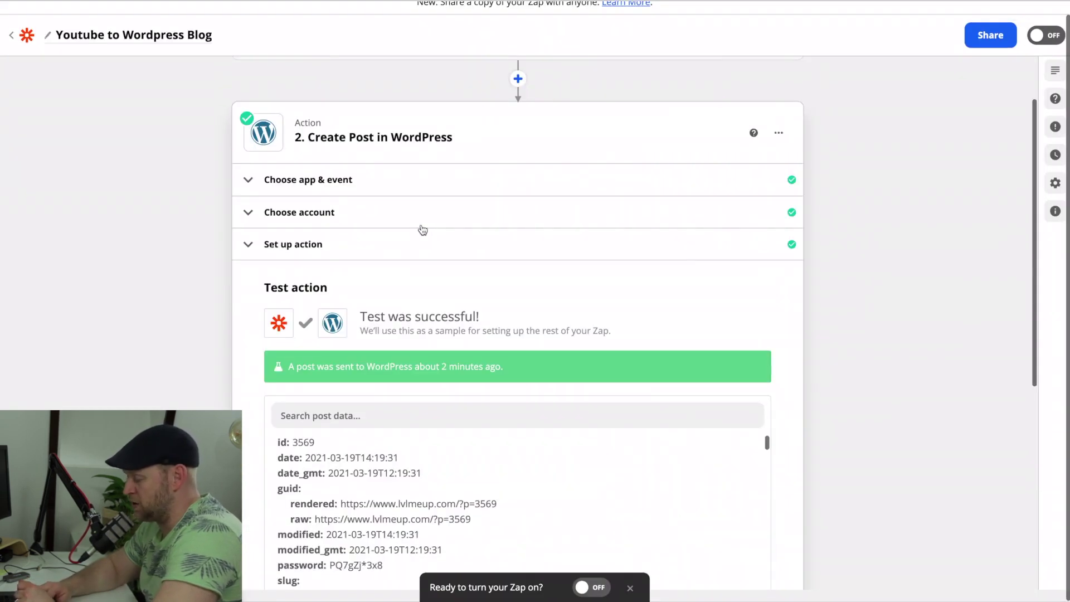
pyautogui.click(340, 210)
pyautogui.click(292, 394)
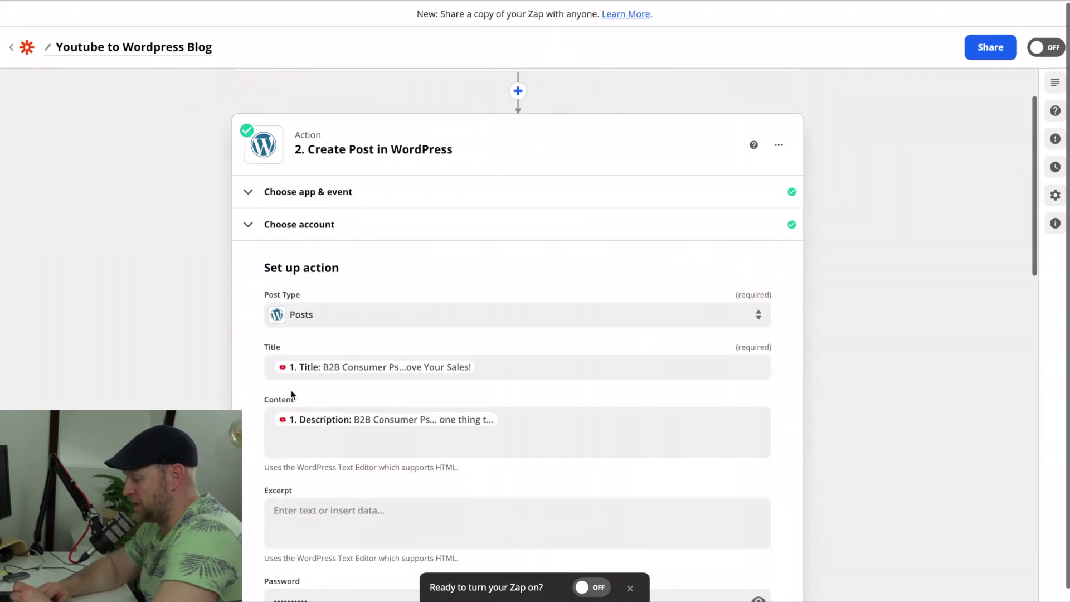
pyautogui.scroll(-10, 292, 394)
pyautogui.scroll(-5, 292, 395)
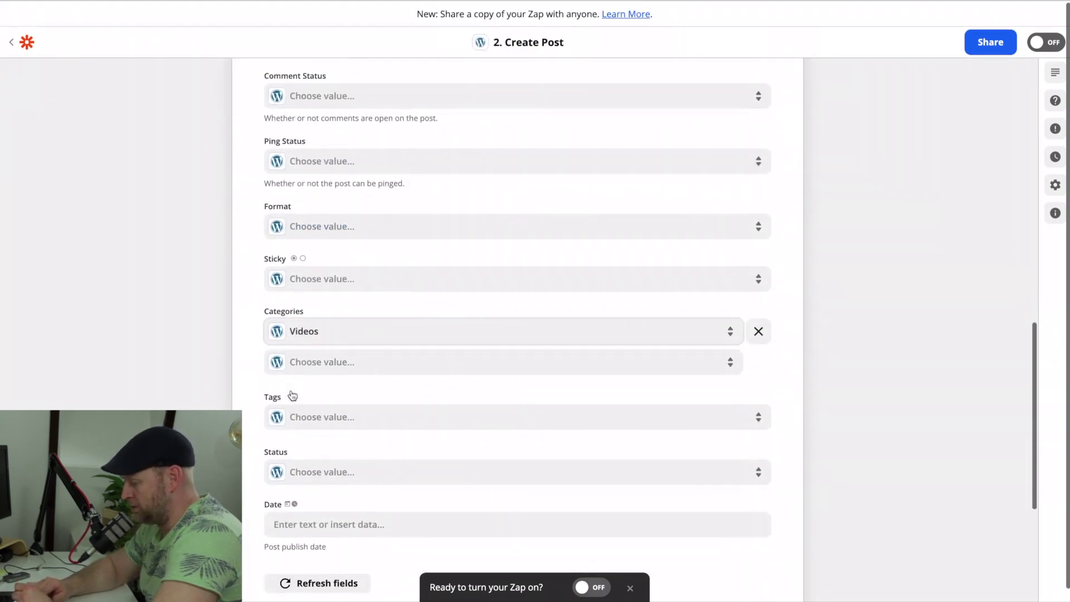
pyautogui.click(333, 256)
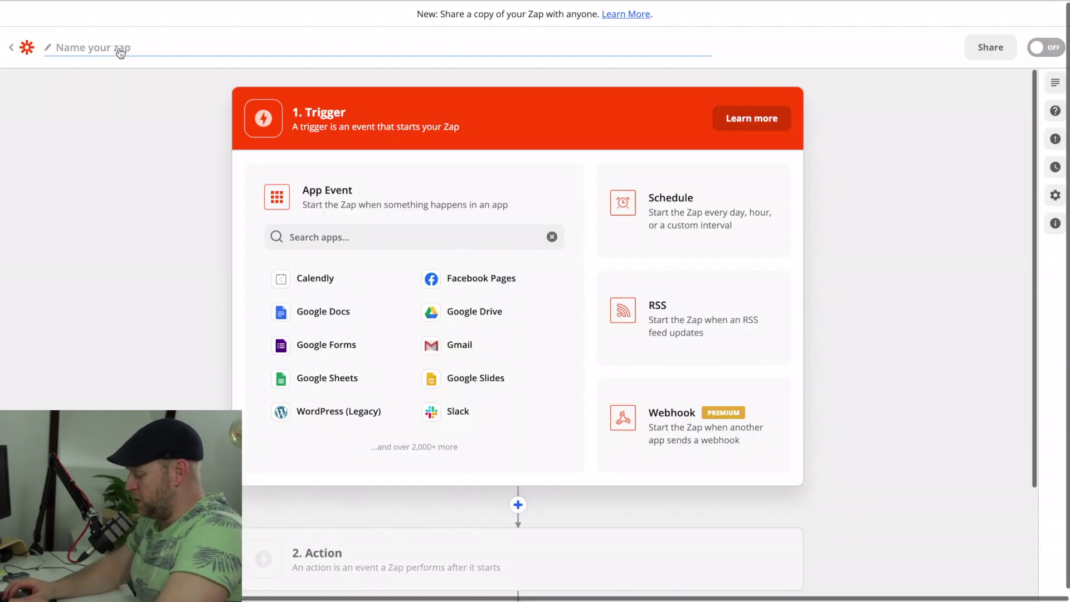
# - Name the new zap 'Calendly to ActiveCampaign'
pyautogui.click(120, 50)
pyautogui.write('Calencd')
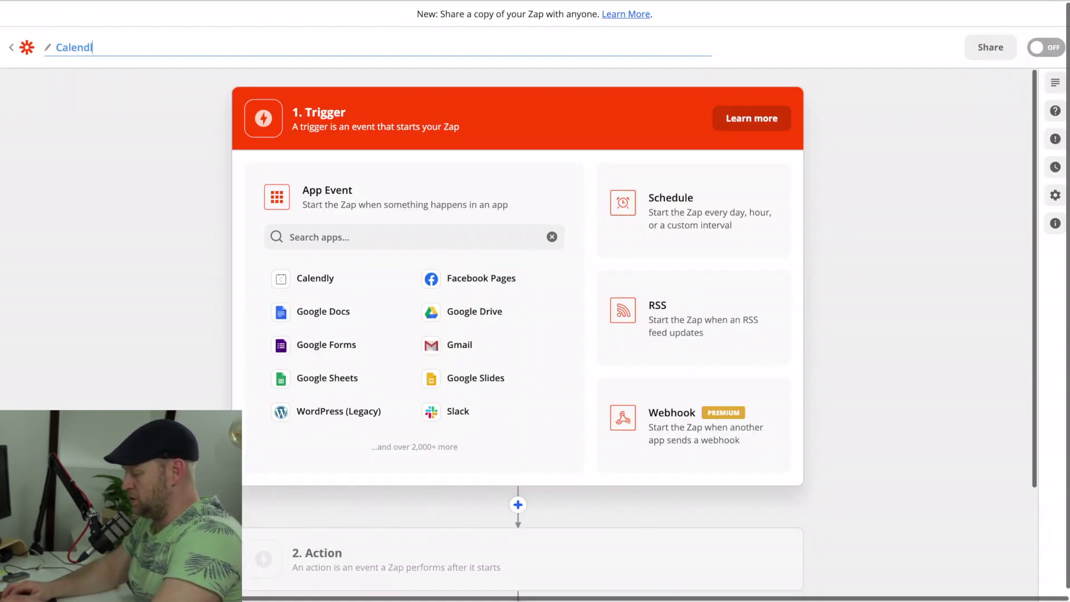
pyautogui.press('BackSpace')
pyautogui.press('BackSpace')
pyautogui.write('dly to ActiveCampaign')
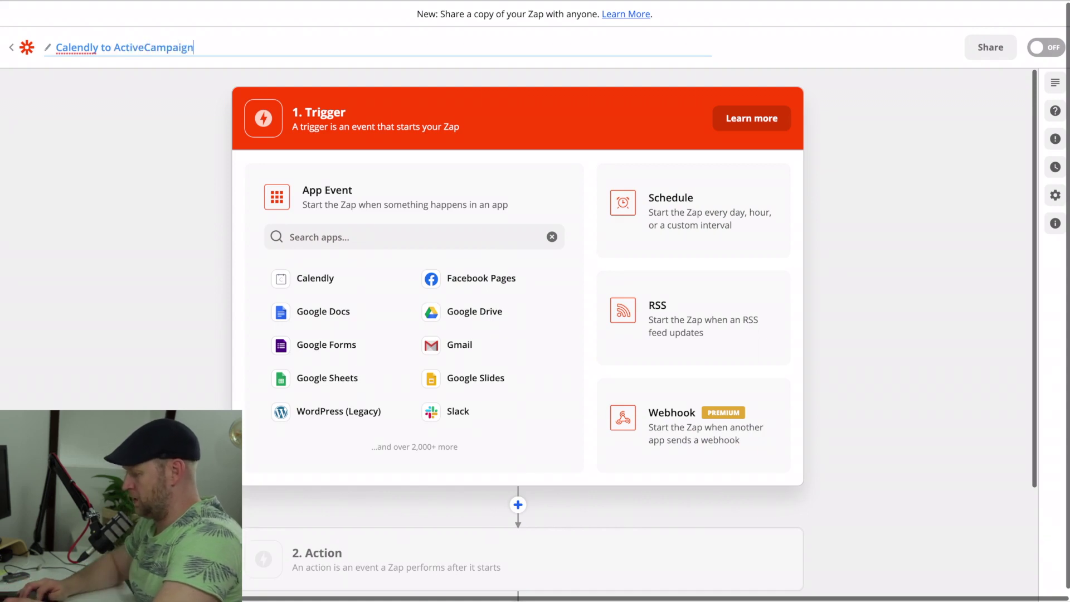
# - Set the trigger to Calendly Invitee Created using the connected Calendly account
pyautogui.click(294, 278)
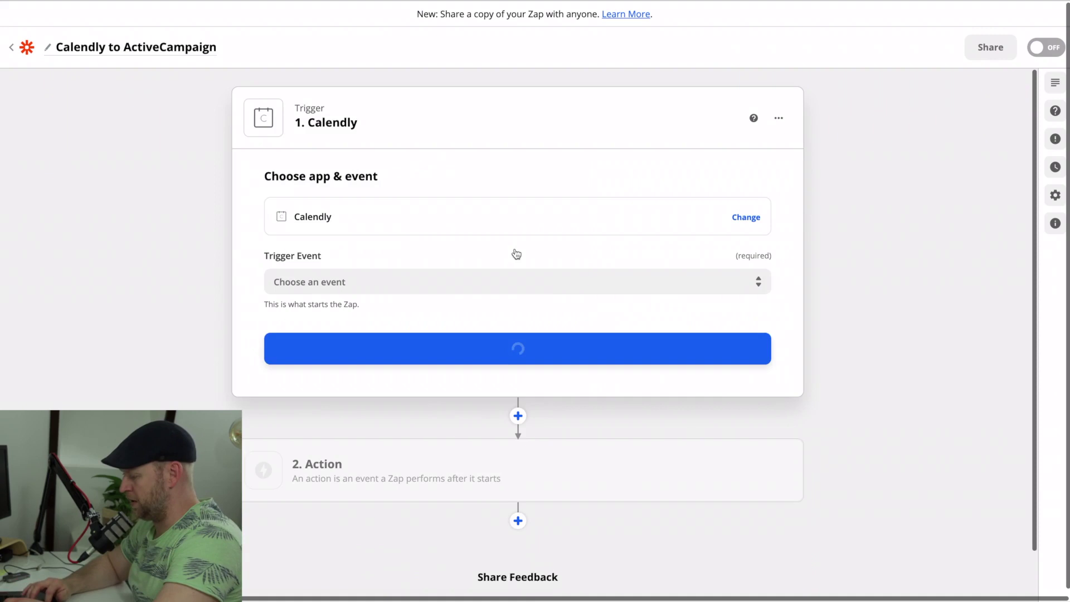
pyautogui.click(358, 279)
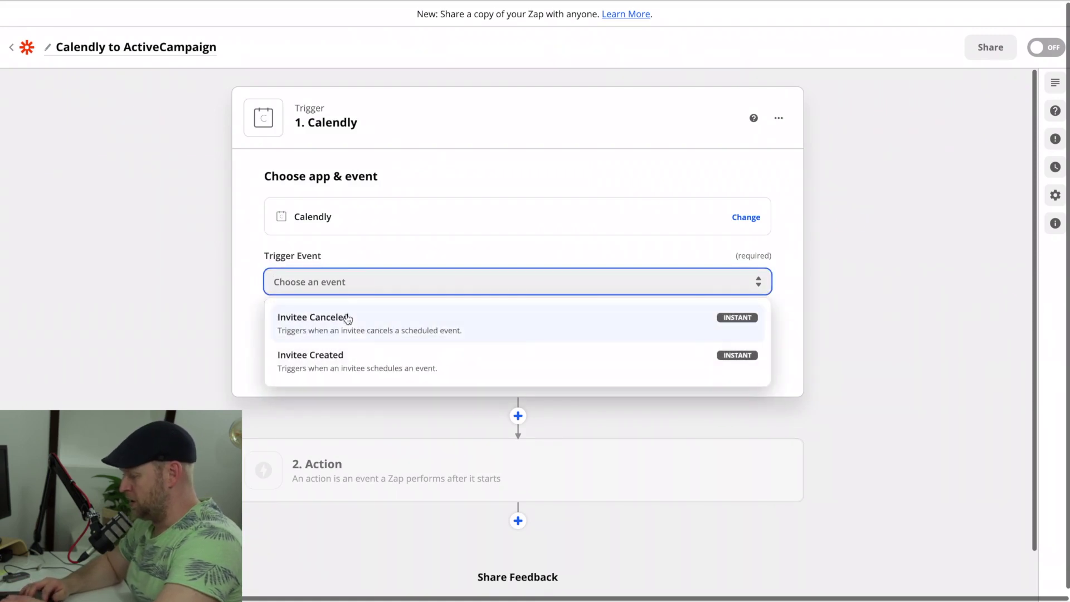
pyautogui.click(358, 367)
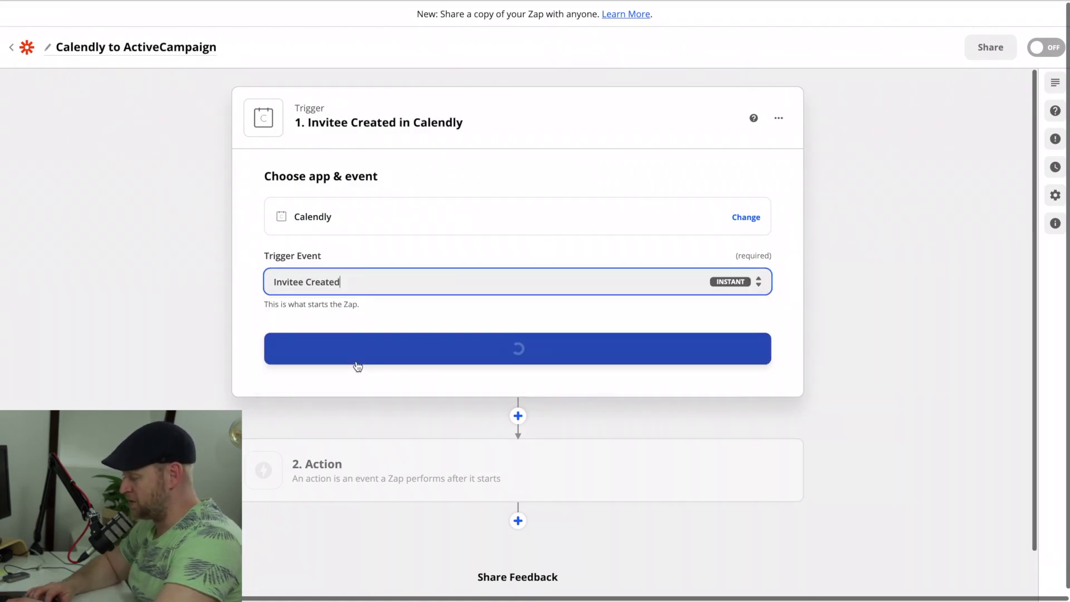
pyautogui.click(379, 356)
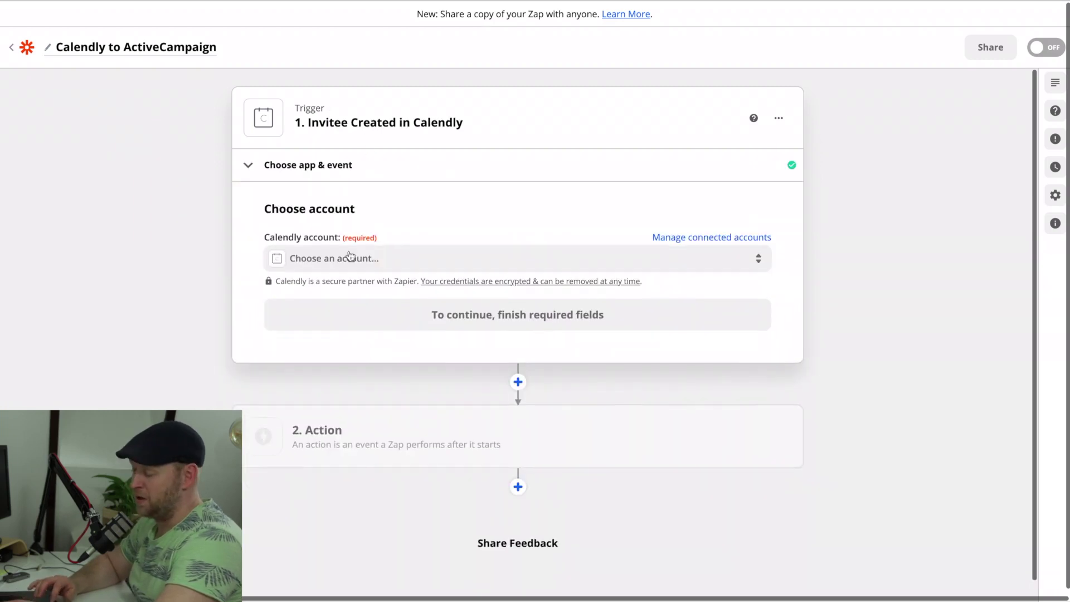
pyautogui.click(348, 263)
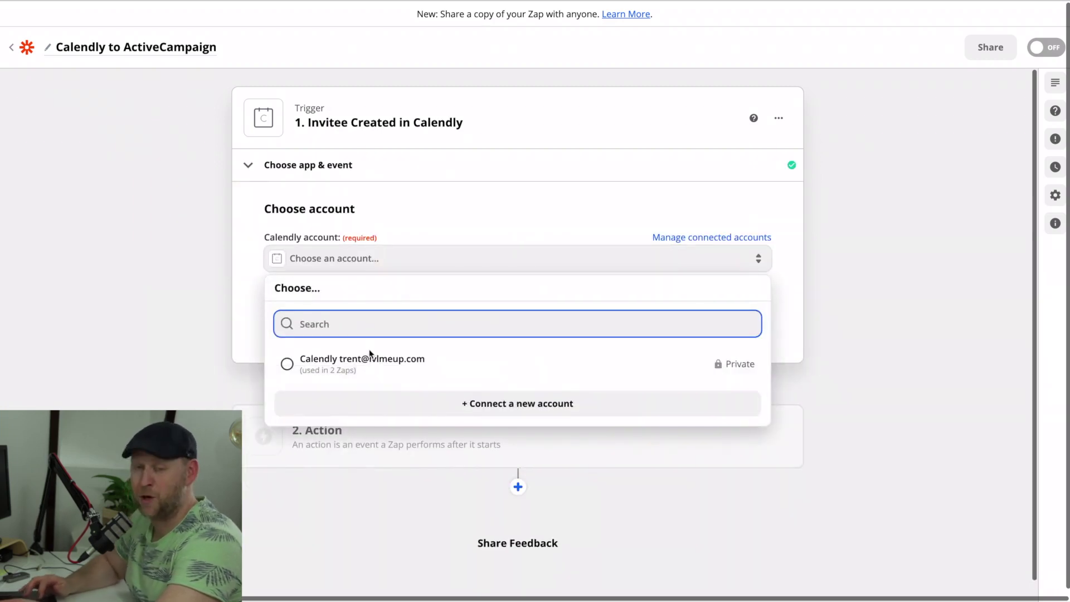
pyautogui.click(375, 365)
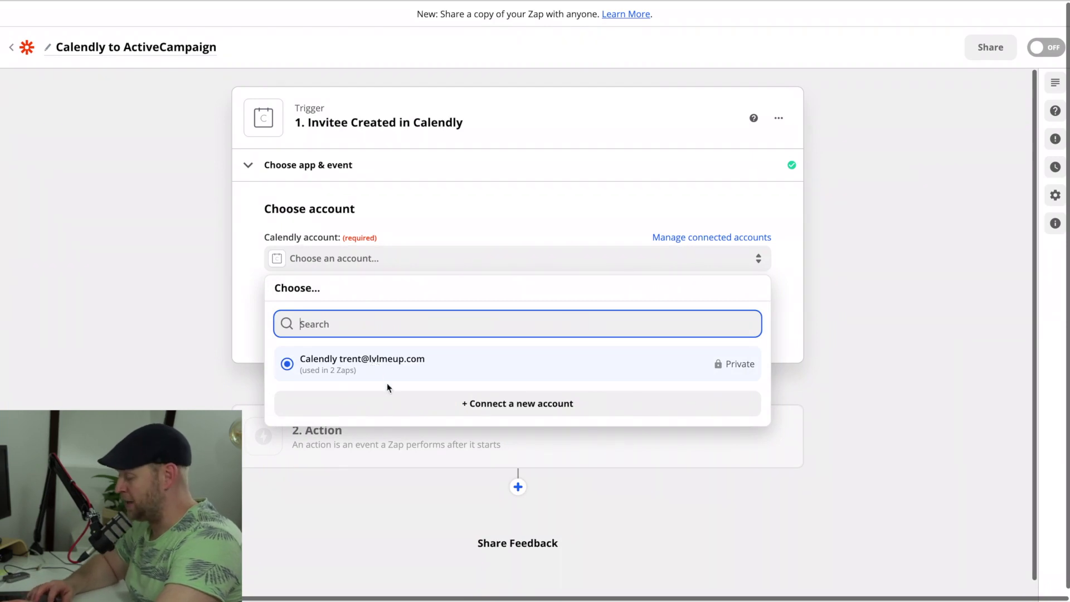
pyautogui.click(389, 372)
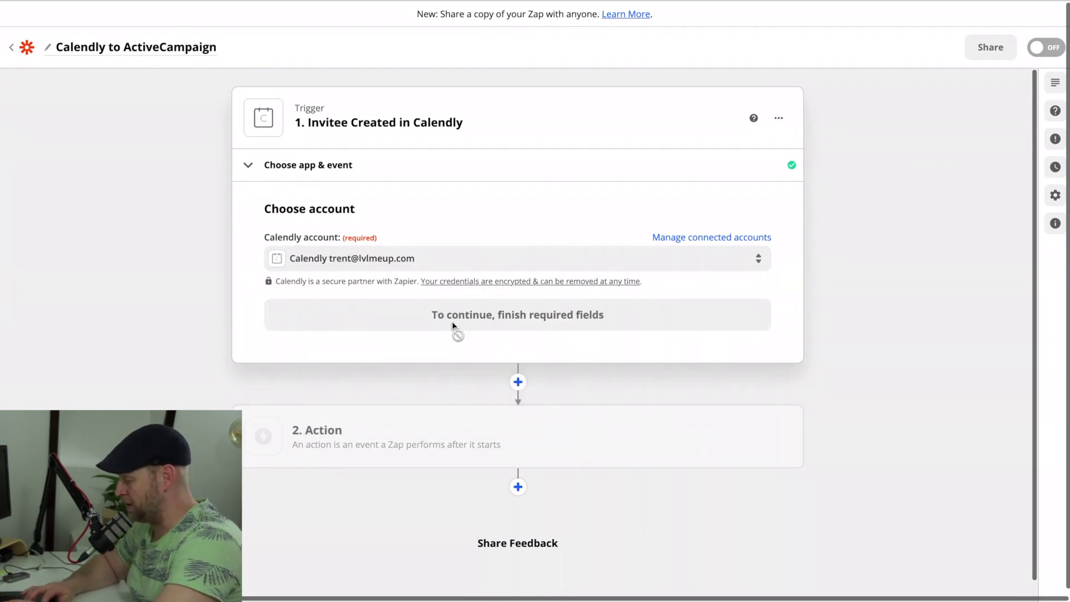
# - Test the trigger to fetch a sample 15 Minute Meeting invitee
pyautogui.click(477, 311)
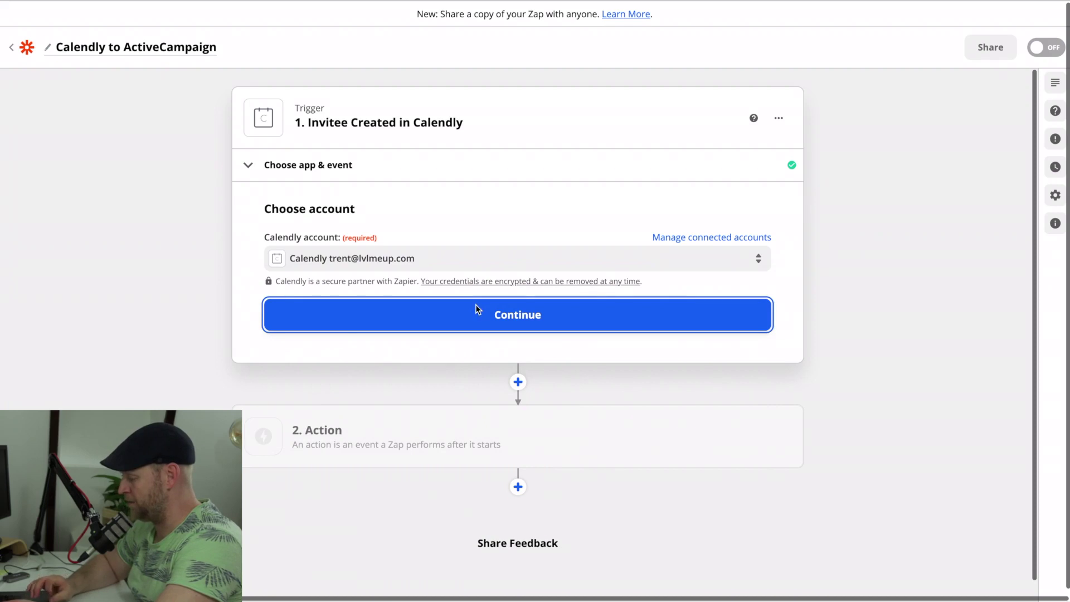
pyautogui.click(500, 432)
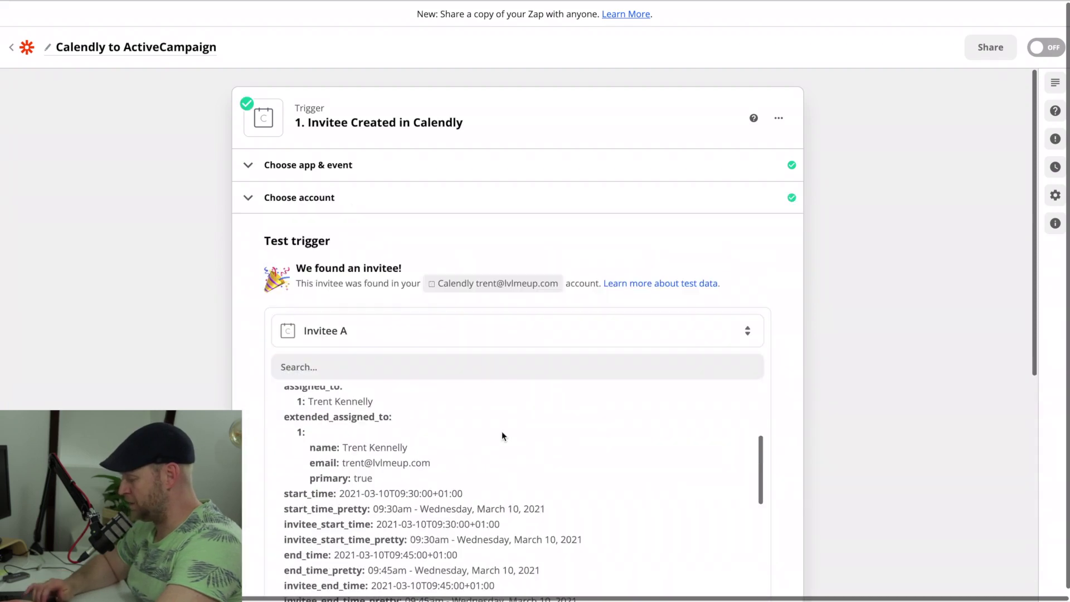
pyautogui.scroll(5, 501, 430)
pyautogui.scroll(-1, 850, 411)
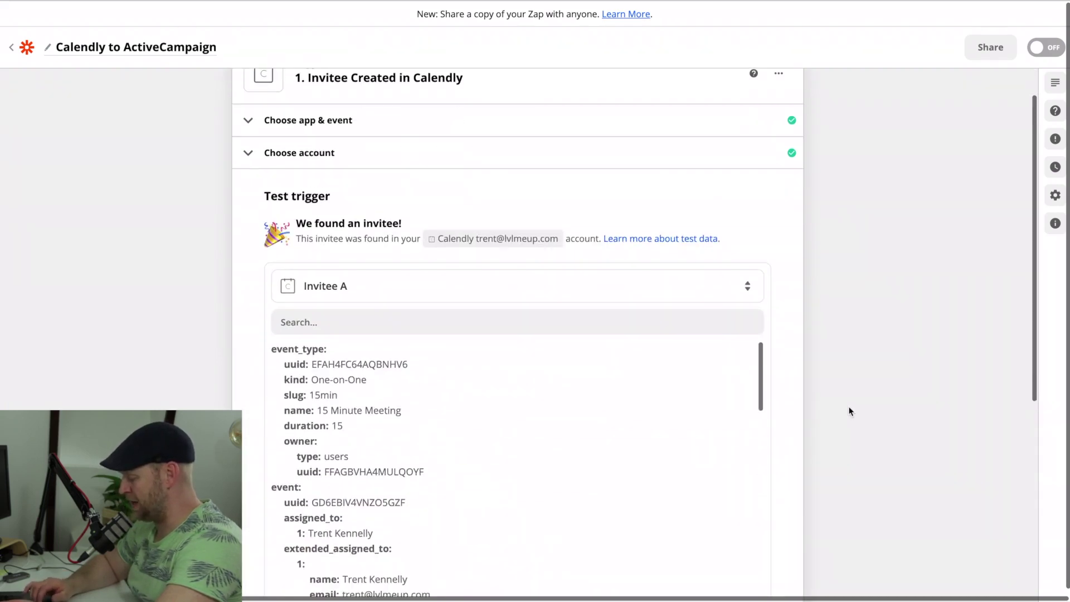
pyautogui.scroll(-5, 849, 411)
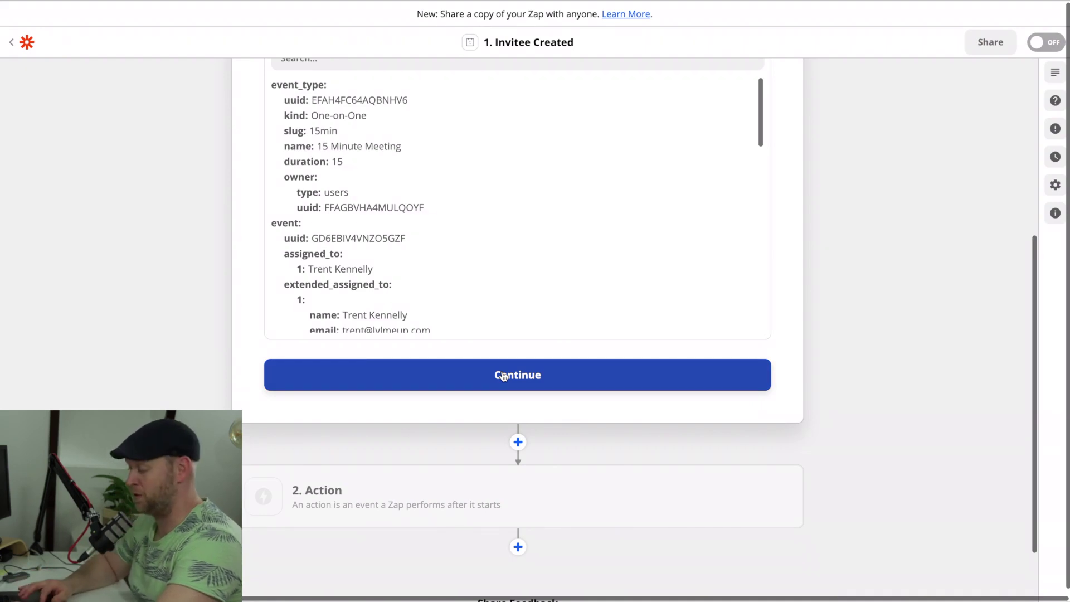
# - Add a Filter as step 2, filtering on the EventType Name field
pyautogui.click(504, 383)
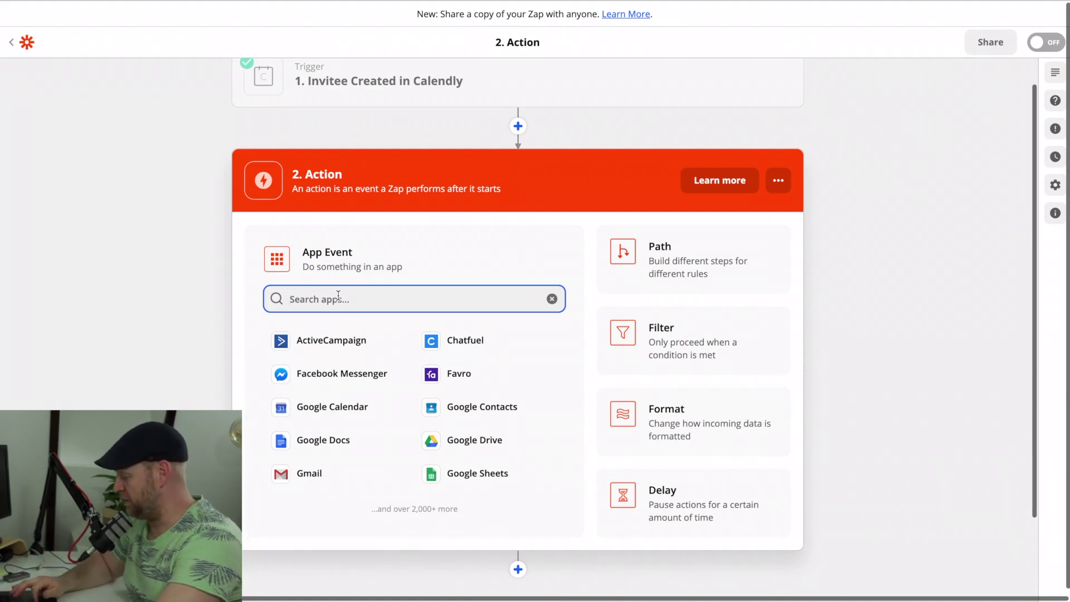
pyautogui.click(680, 332)
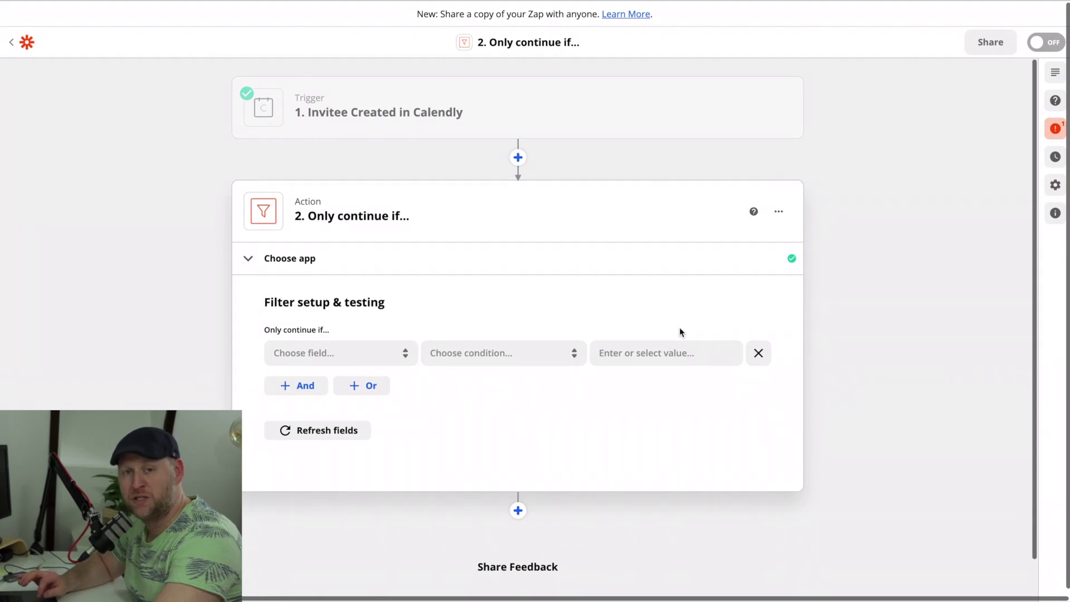
pyautogui.click(337, 353)
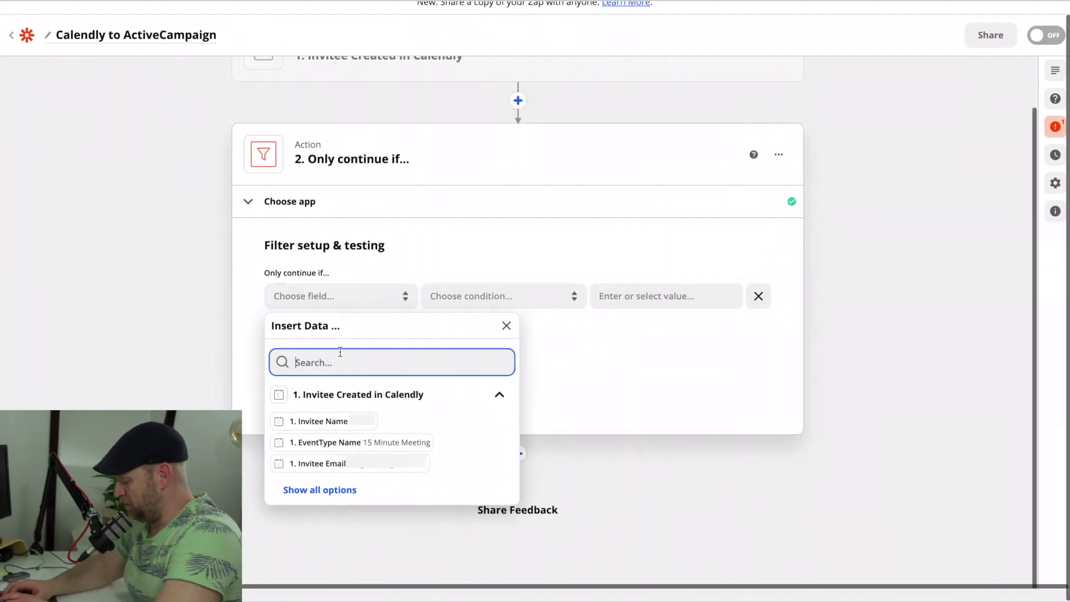
pyautogui.write('eventt')
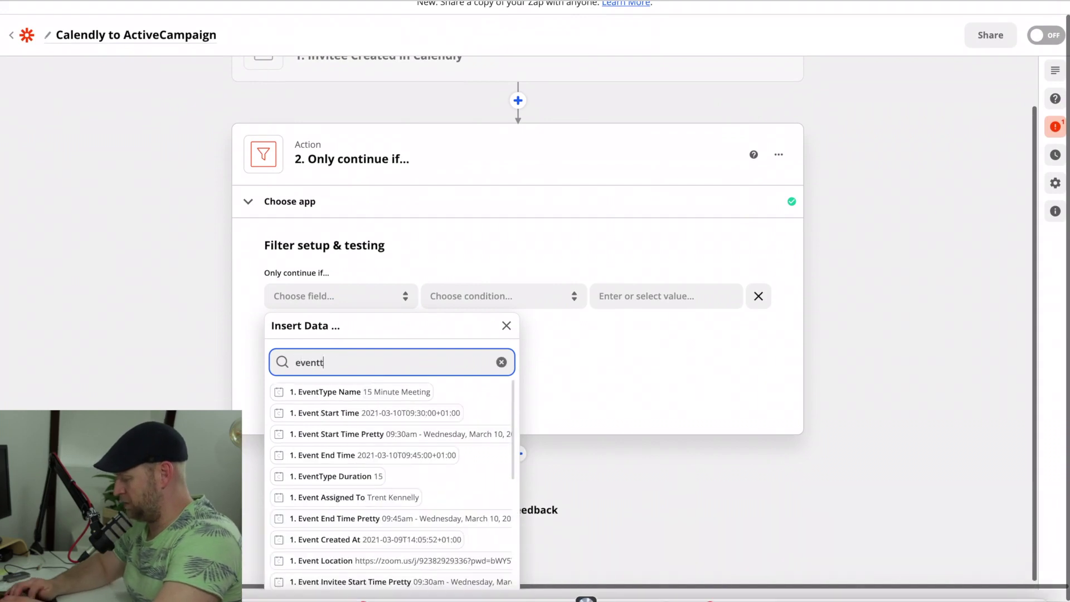
pyautogui.click(344, 395)
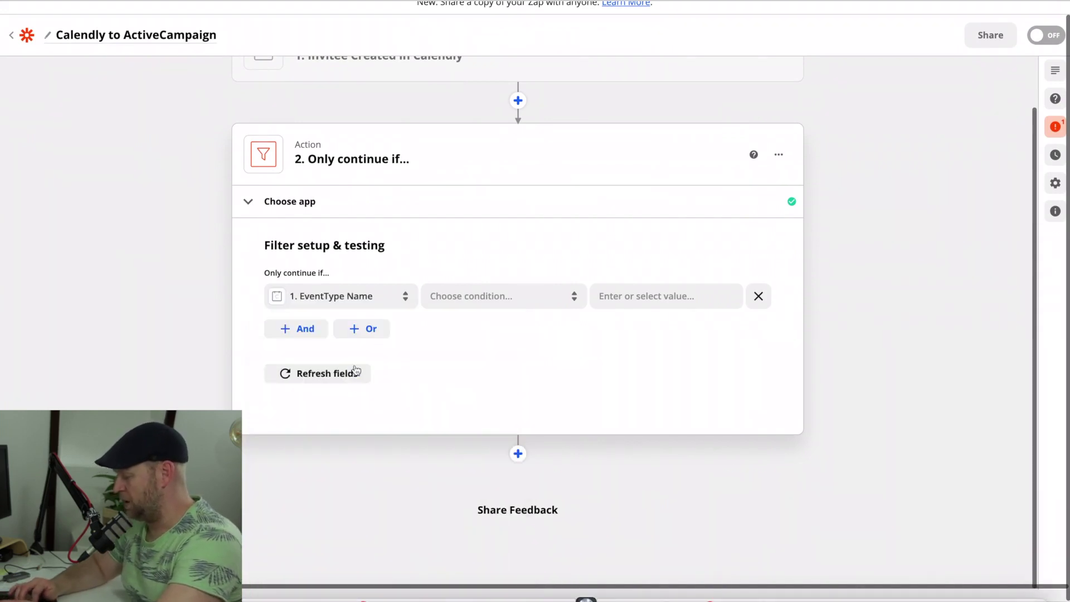
# - Require EventType Name to exactly match '90 Minute Coaching Session' and test the filter
pyautogui.click(489, 302)
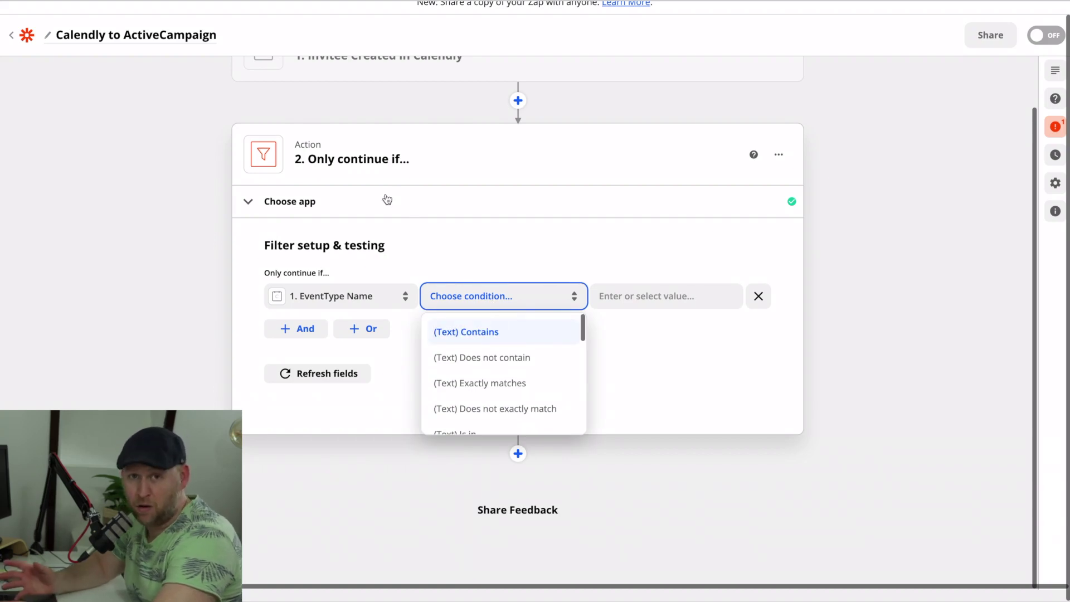
pyautogui.scroll(-1, 492, 372)
pyautogui.click(490, 365)
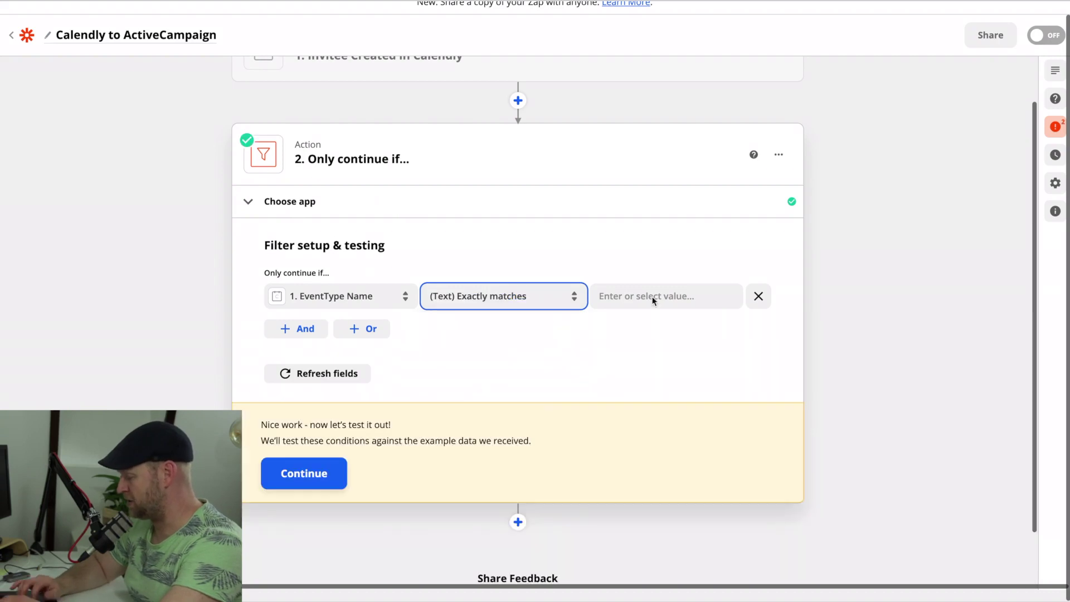
pyautogui.click(672, 296)
pyautogui.write('90 Minute Coaching Session')
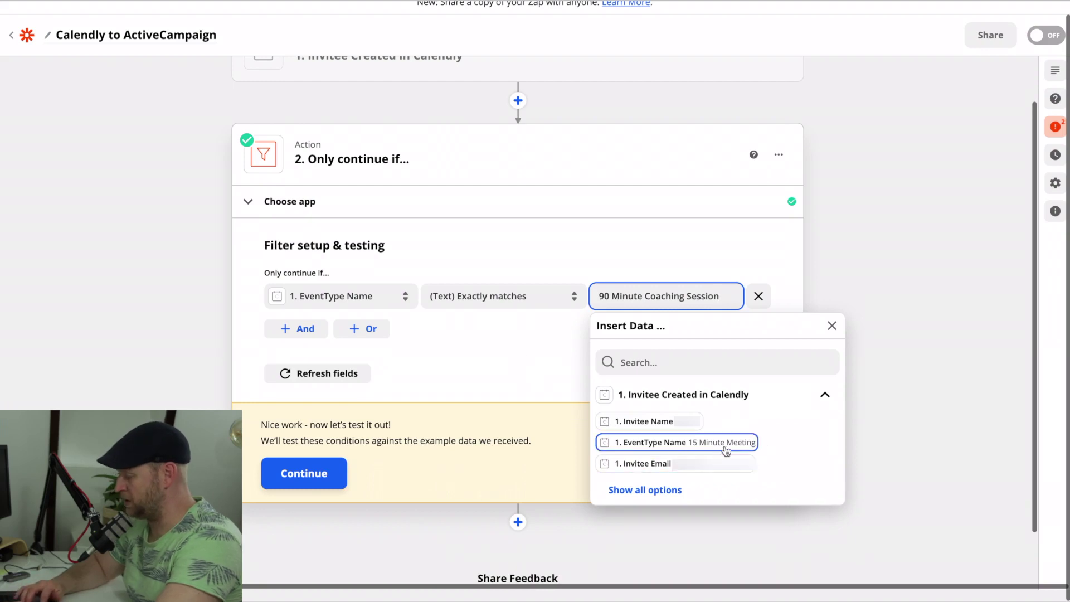
pyautogui.click(444, 373)
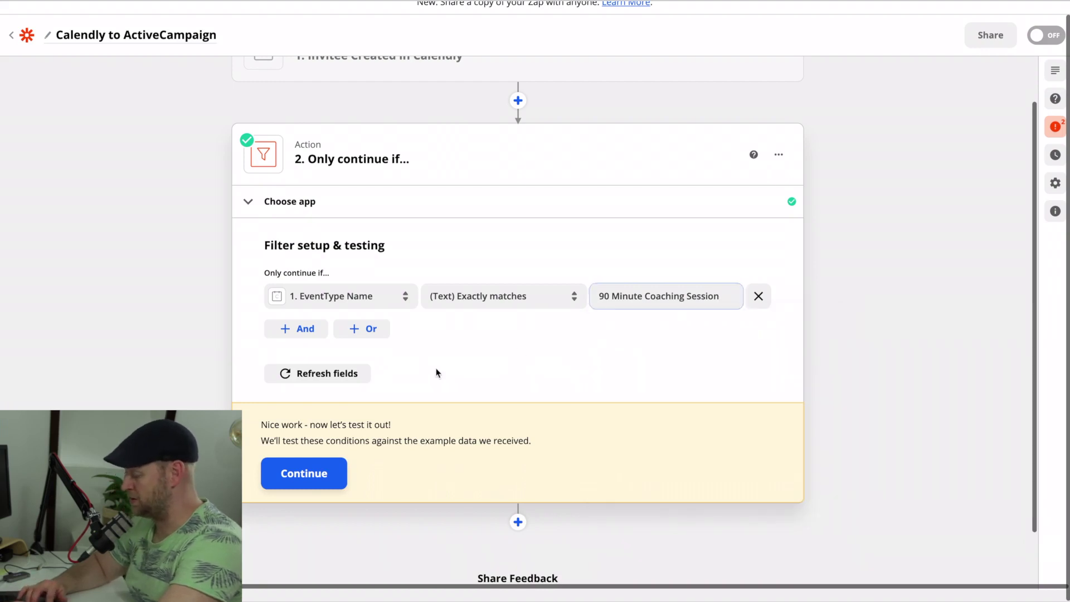
pyautogui.click(301, 475)
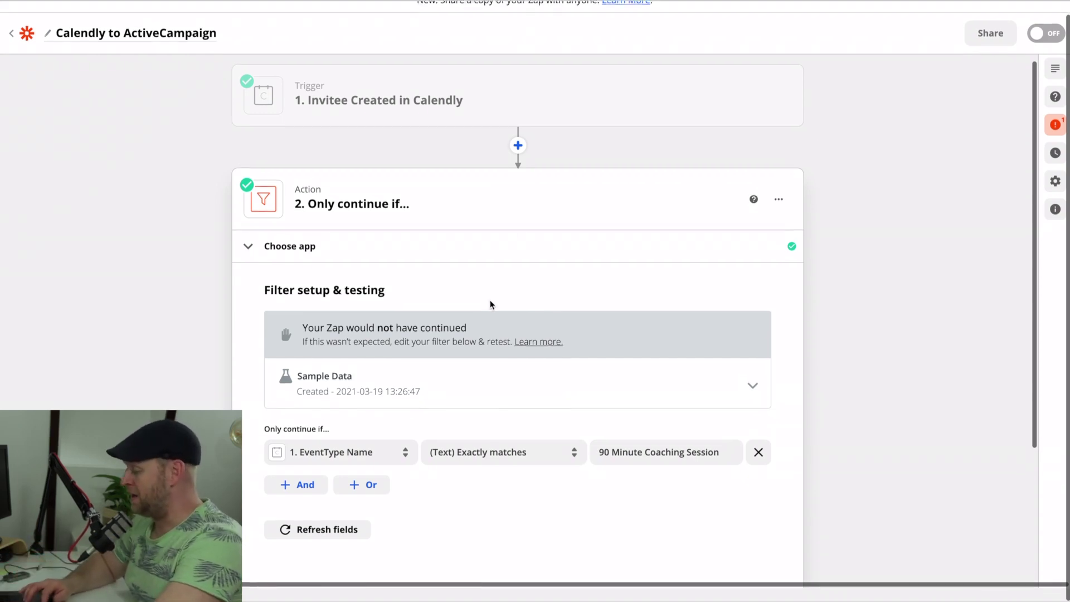
pyautogui.scroll(-3, 526, 515)
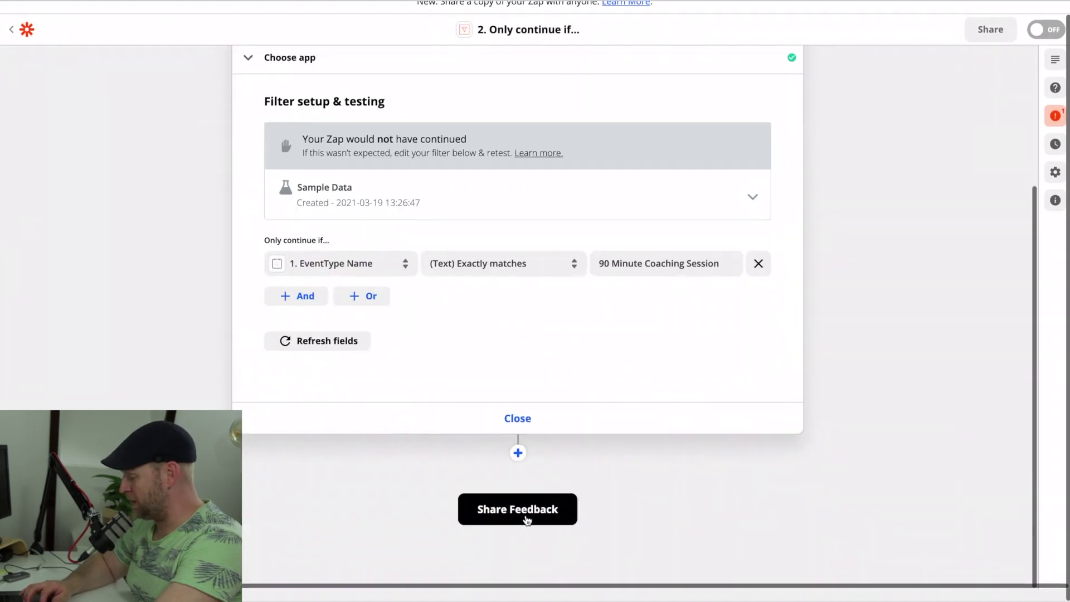
# - Add ActiveCampaign as step 3 with the Create/Update Contact event and its account
pyautogui.click(518, 454)
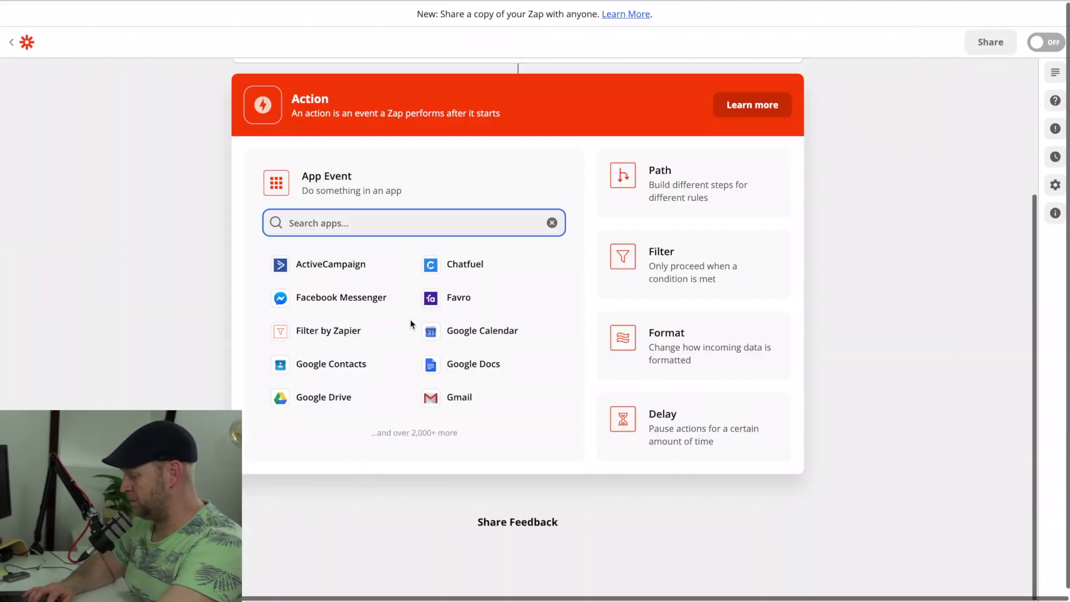
pyautogui.click(310, 263)
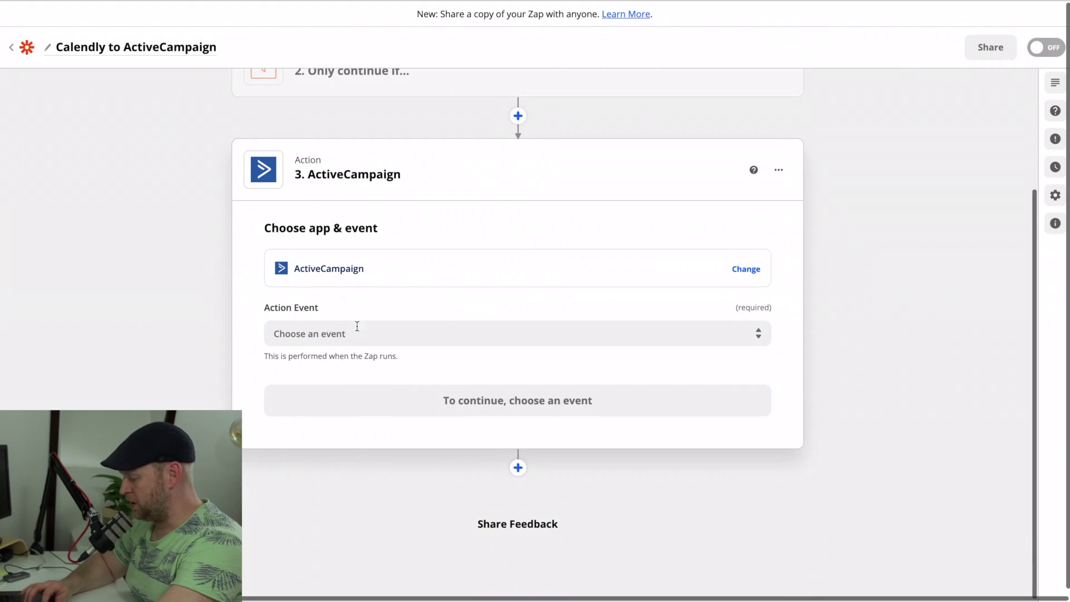
pyautogui.click(347, 333)
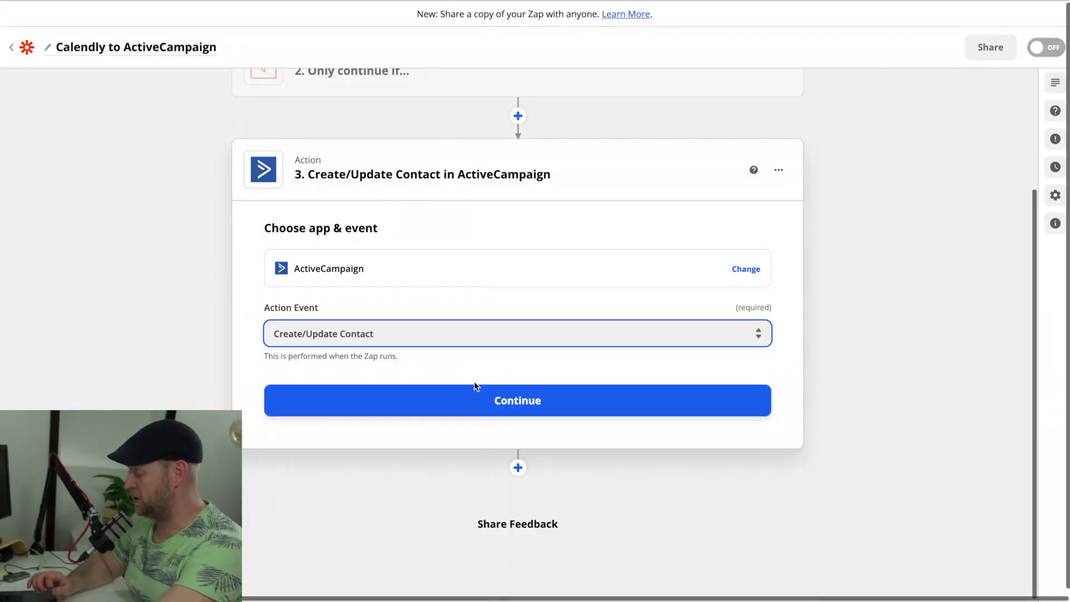
pyautogui.click(489, 399)
pyautogui.click(443, 371)
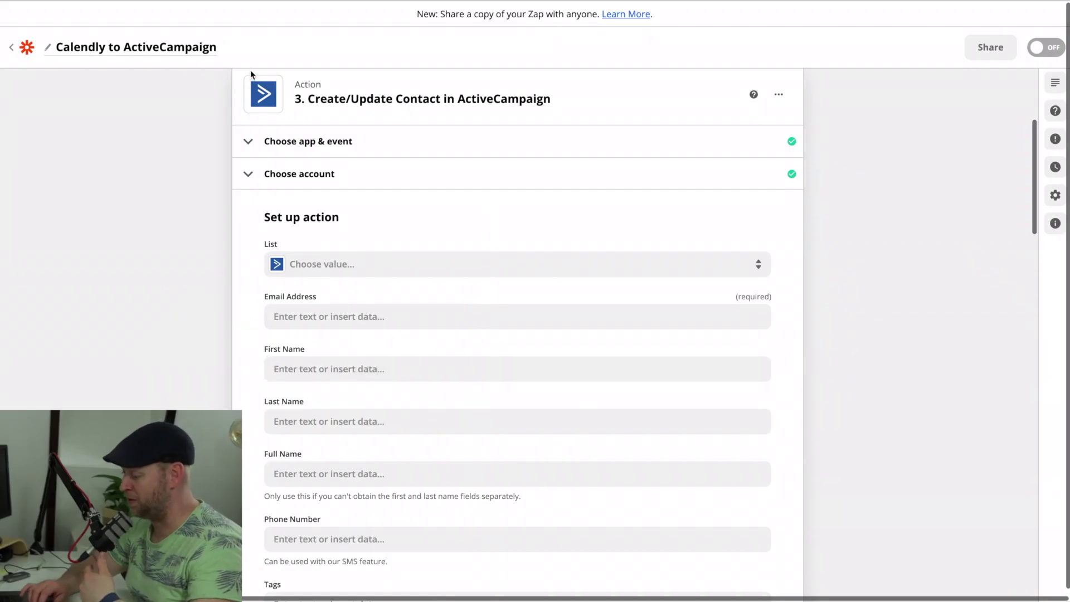
# - Map First Name to Invitee Name and Email Address to Invitee Email
pyautogui.scroll(-1, 353, 315)
pyautogui.scroll(-3, 353, 315)
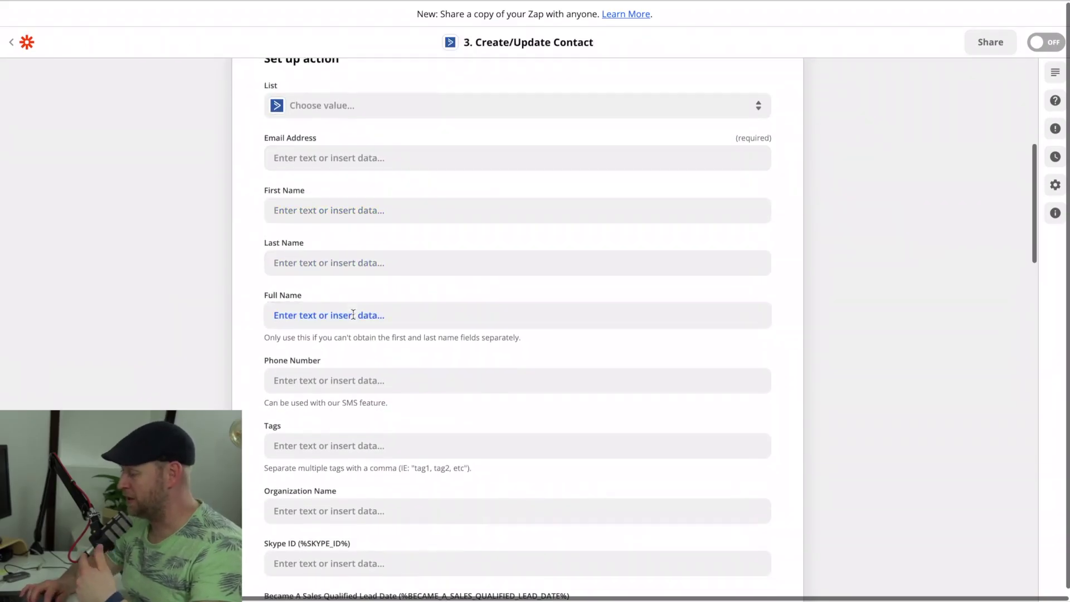
pyautogui.click(319, 207)
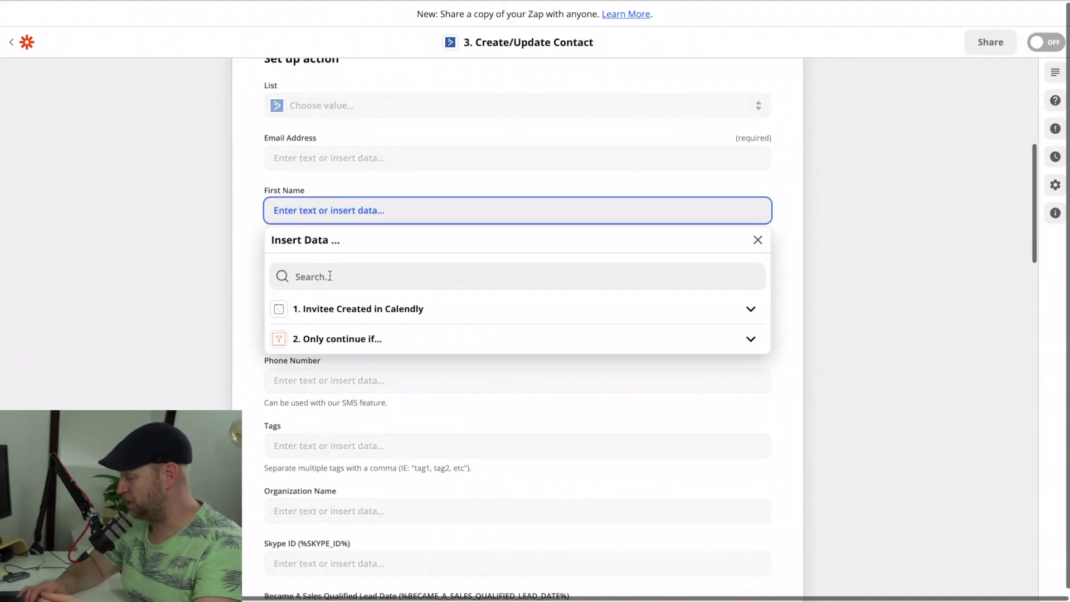
pyautogui.click(339, 310)
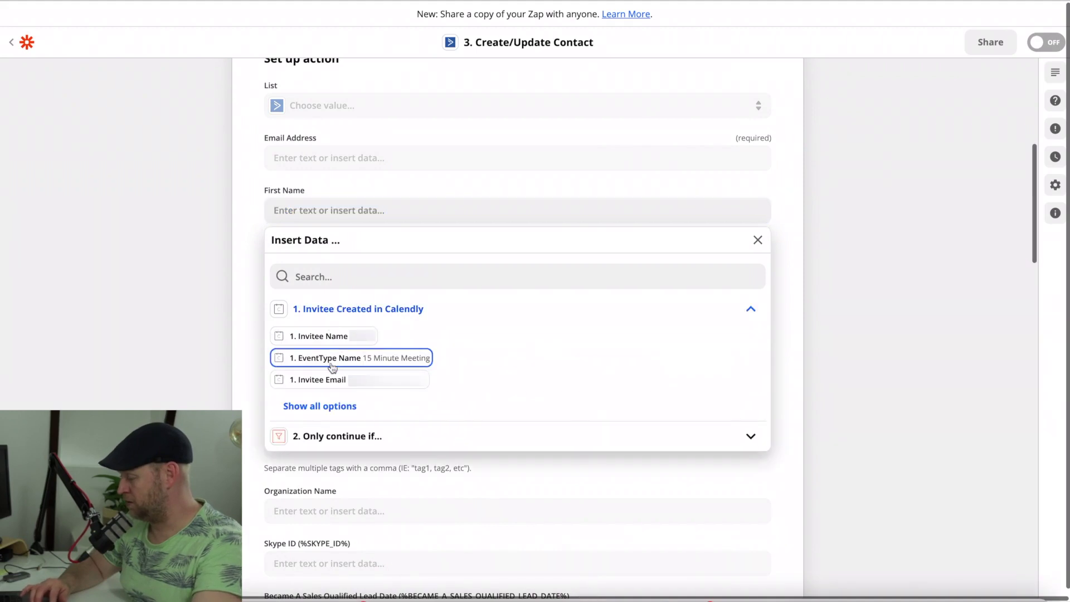
pyautogui.click(322, 336)
pyautogui.click(348, 158)
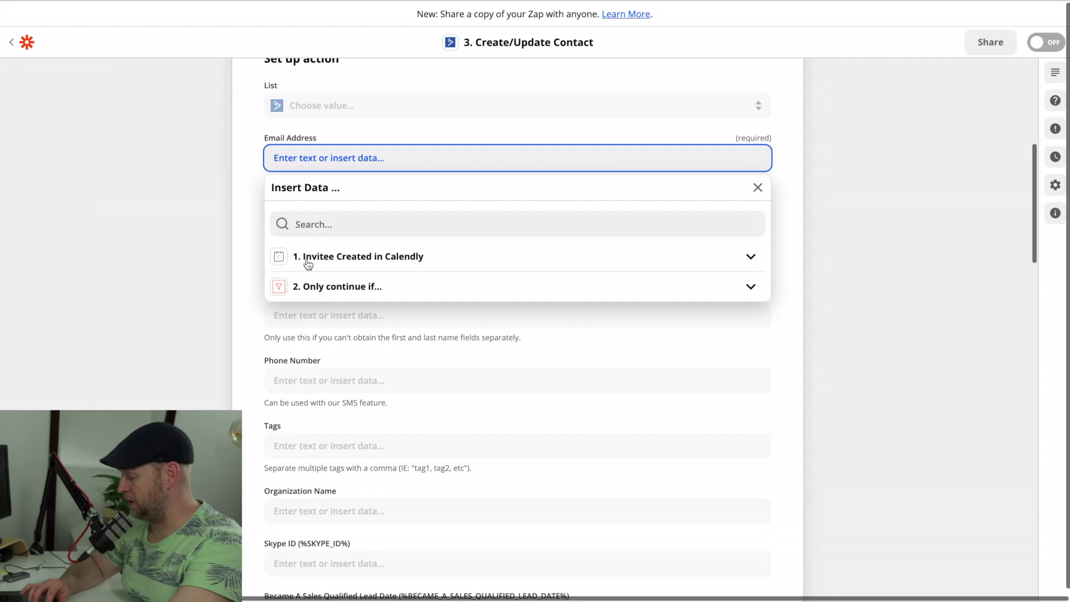
pyautogui.click(308, 259)
pyautogui.click(345, 327)
pyautogui.click(233, 166)
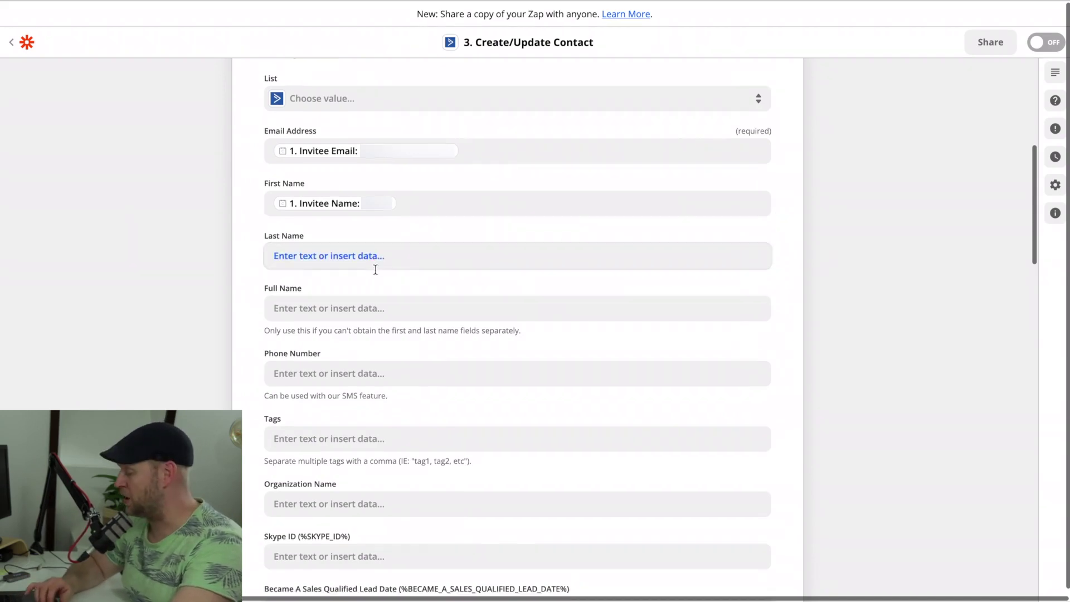
# - Add the tag 'ConversationCallScheduled' to the contact's Tags field
pyautogui.scroll(-3, 375, 267)
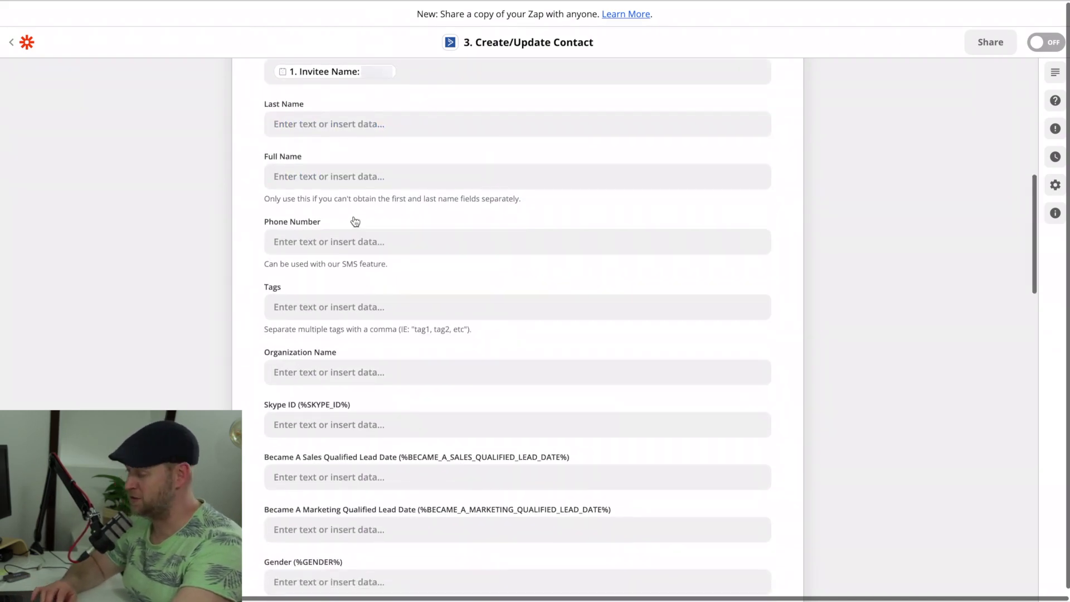
pyautogui.scroll(-1, 355, 222)
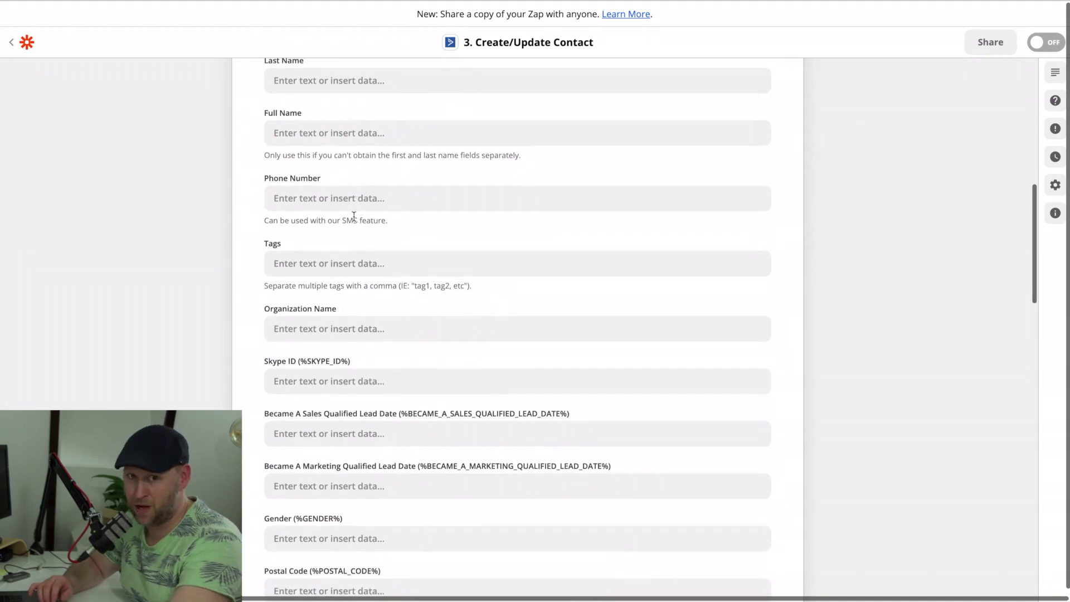
pyautogui.scroll(-3, 354, 216)
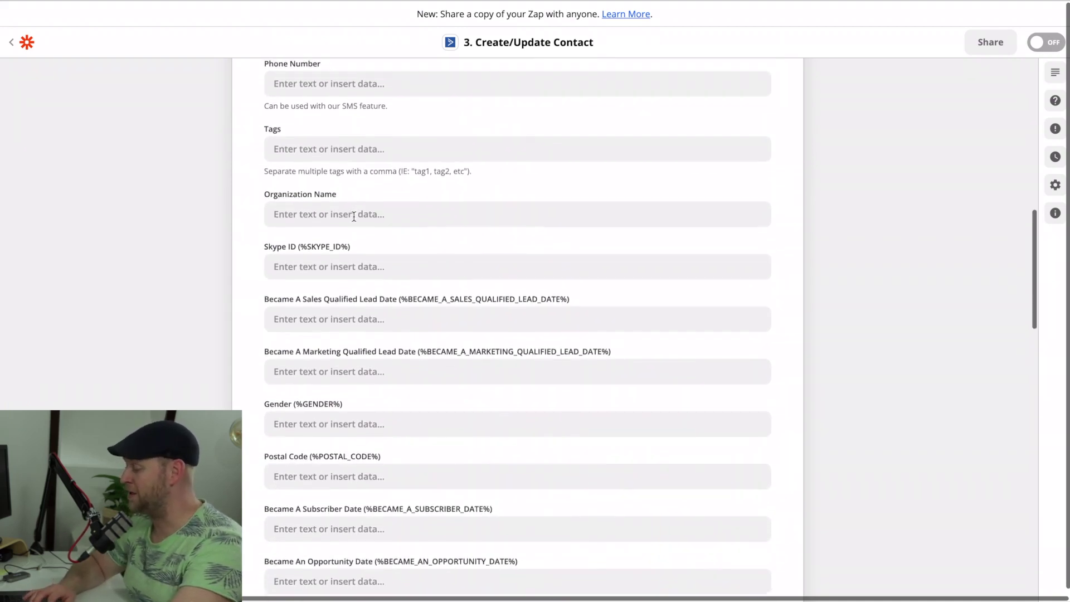
pyautogui.scroll(-12, 574, 289)
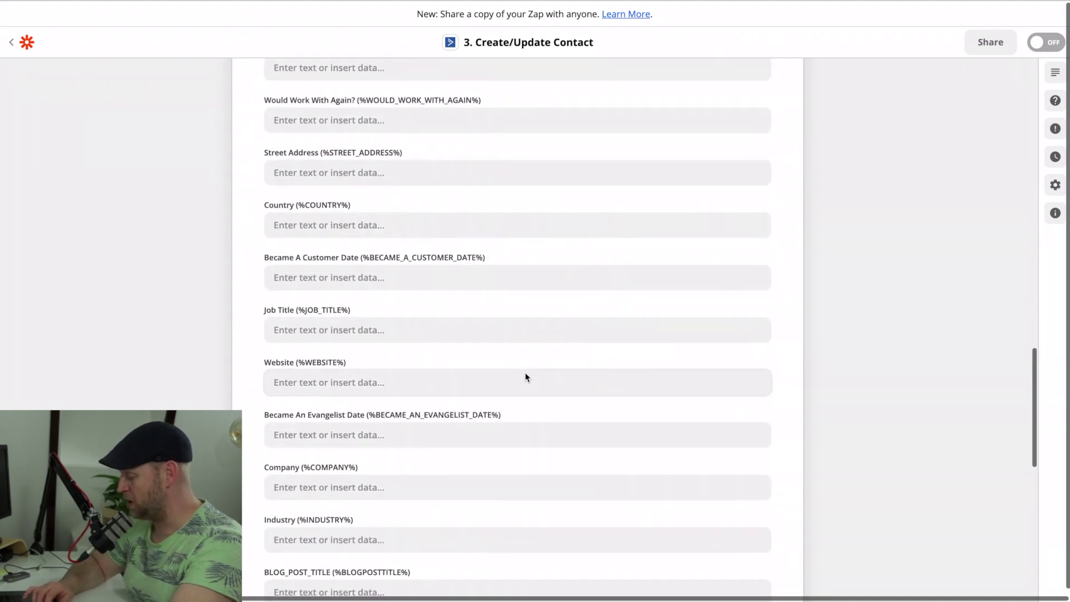
pyautogui.scroll(-3, 525, 374)
pyautogui.click(525, 375)
pyautogui.scroll(15, 525, 373)
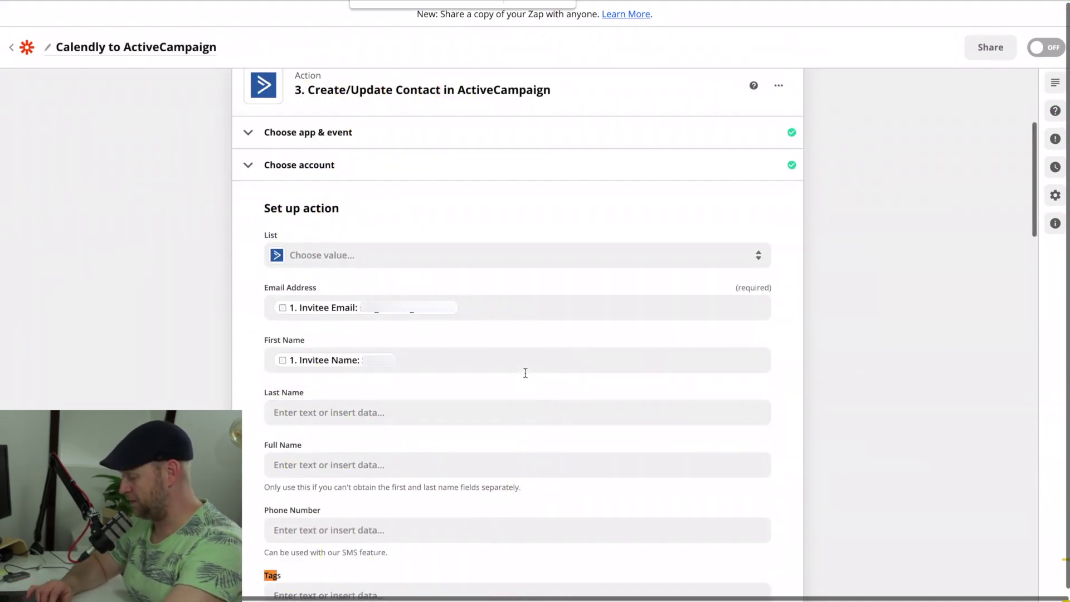
pyautogui.scroll(-3, 350, 381)
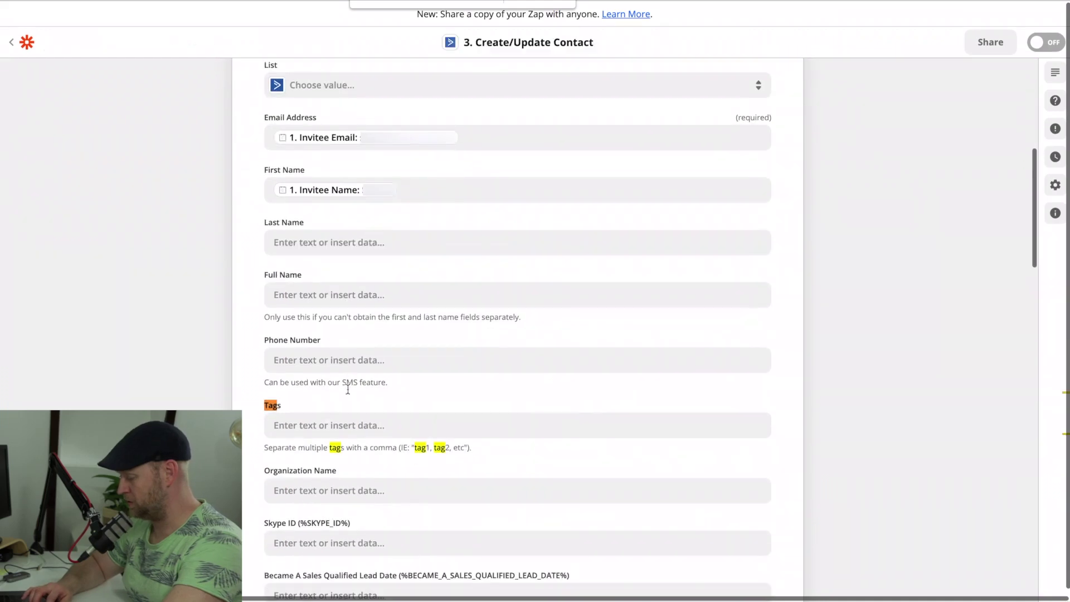
pyautogui.click(300, 427)
pyautogui.write('ConversationCallScheduled')
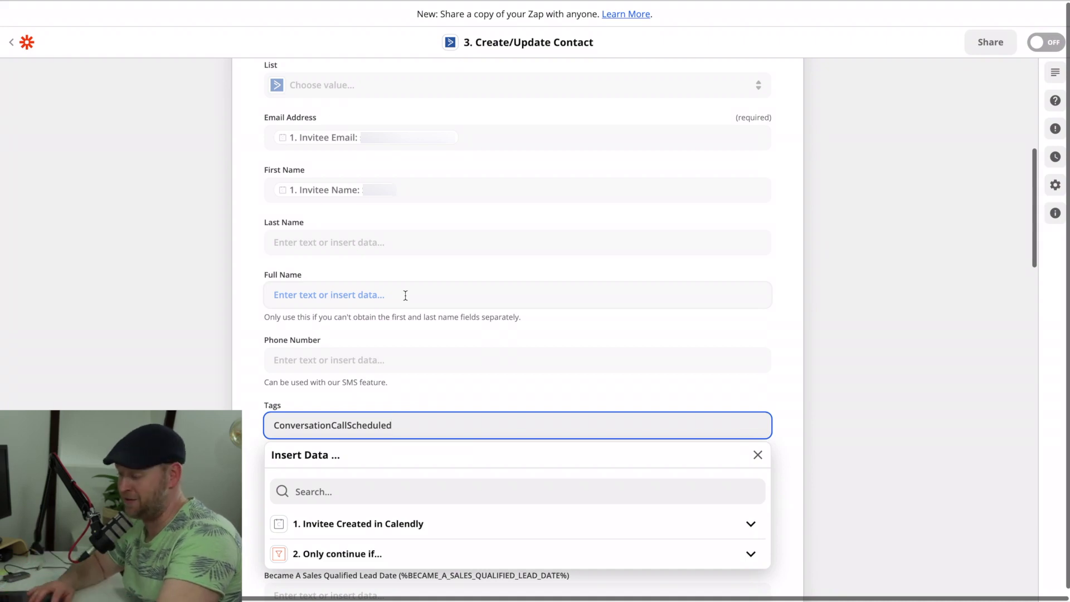
pyautogui.click(235, 340)
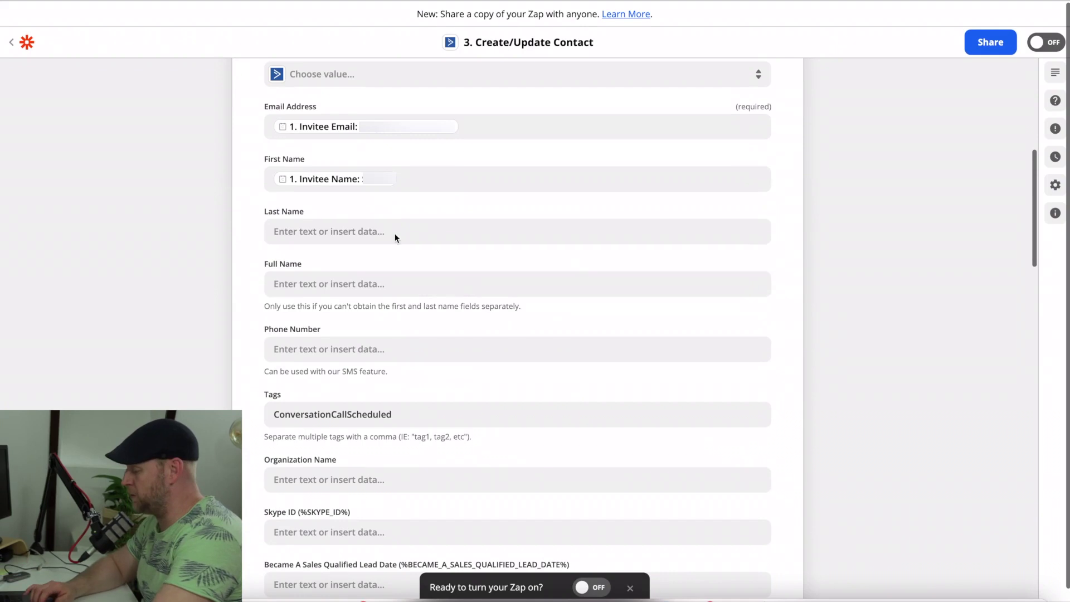
# - Scroll down to the ActiveCampaign step's Test action section
pyautogui.scroll(-2, 482, 411)
pyautogui.scroll(1, 388, 280)
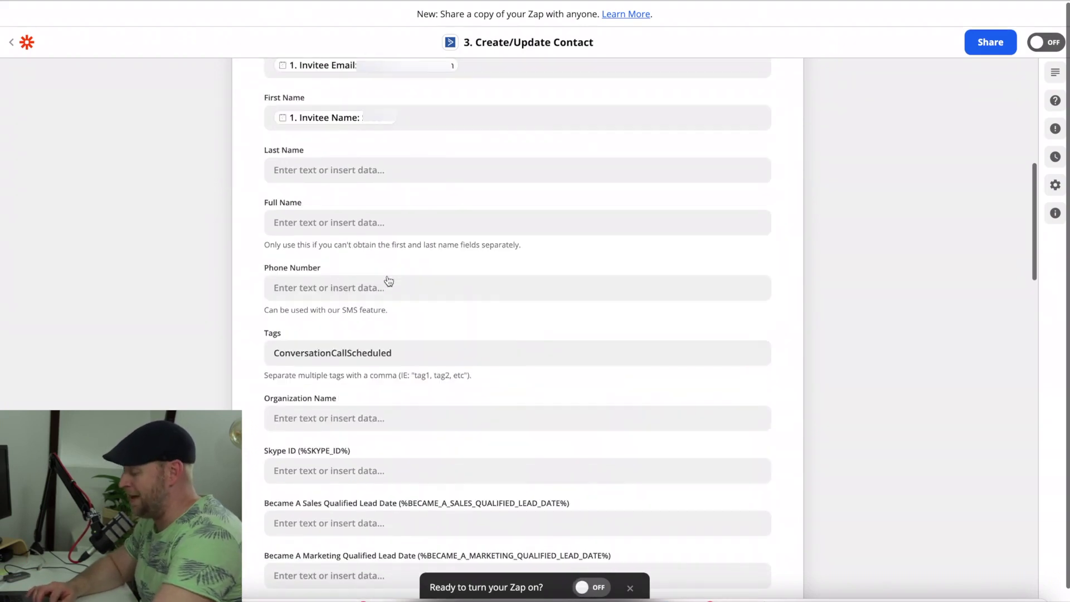
pyautogui.scroll(-3, 618, 339)
pyautogui.scroll(-2, 613, 351)
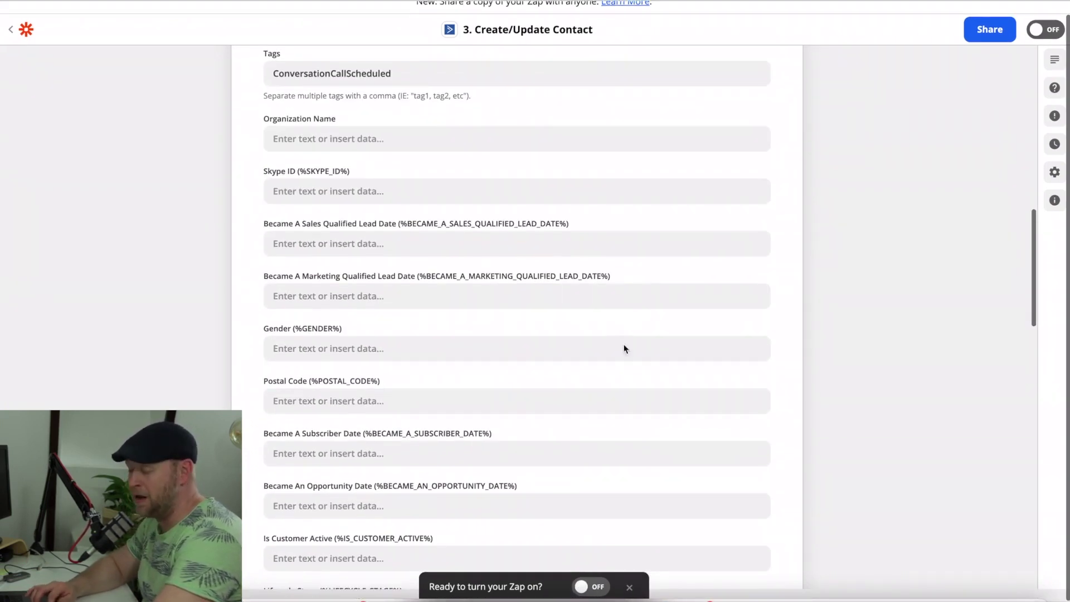
pyautogui.click(454, 399)
pyautogui.scroll(-7, 454, 396)
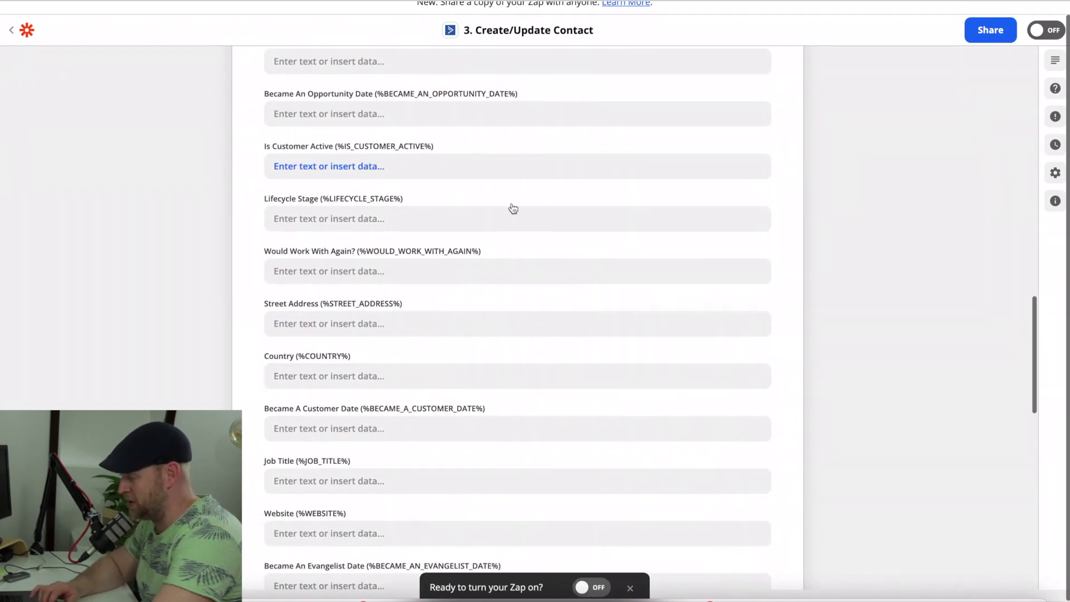
pyautogui.scroll(-14, 513, 209)
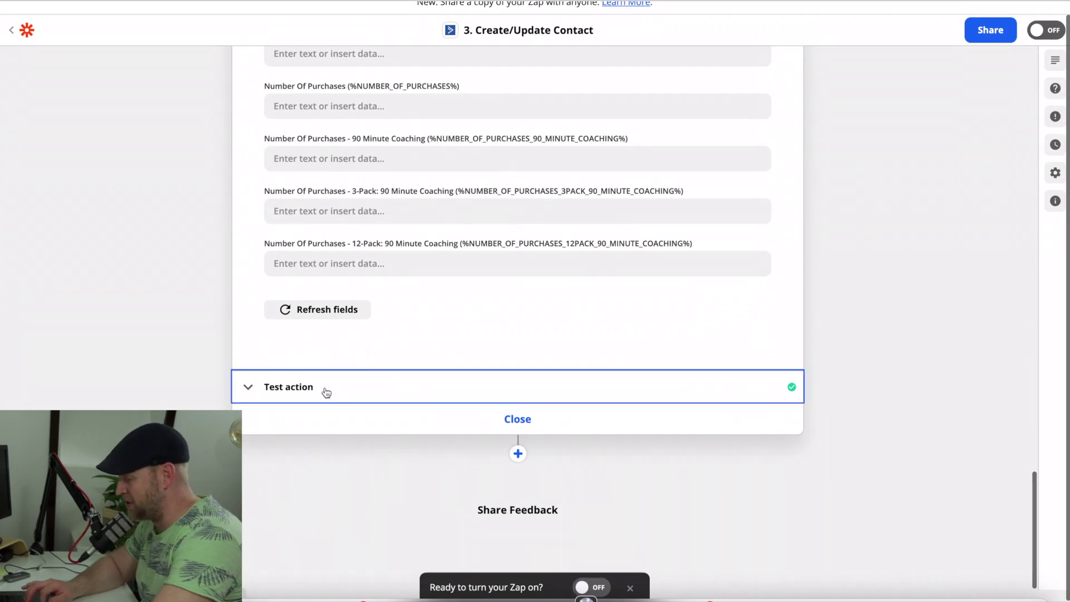
# - View the ActiveCampaign test result confirming the contact was added, then review steps 1–3
pyautogui.click(326, 393)
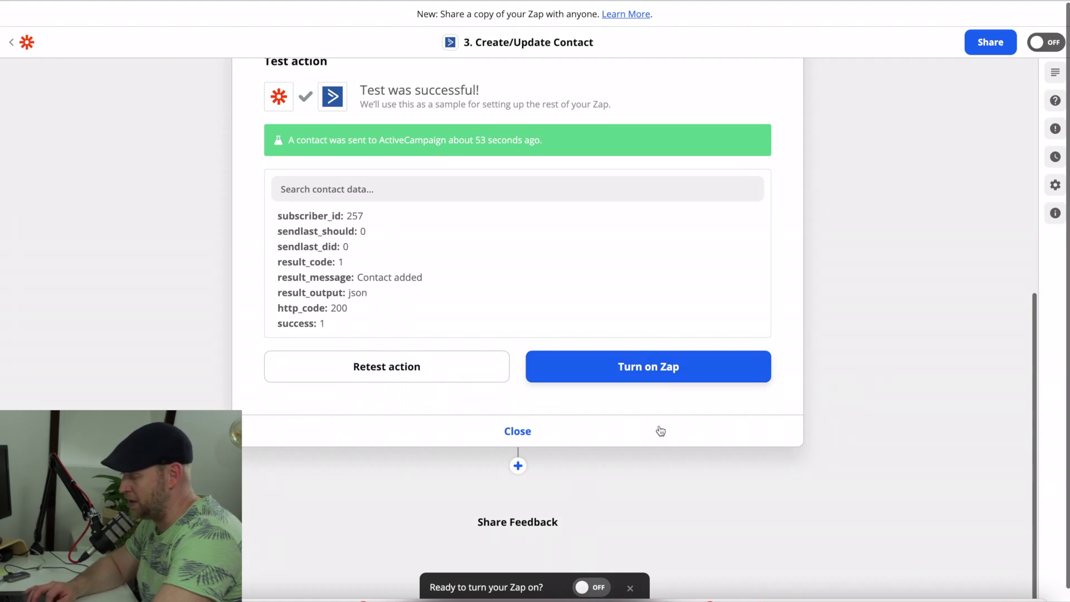
pyautogui.scroll(8, 524, 415)
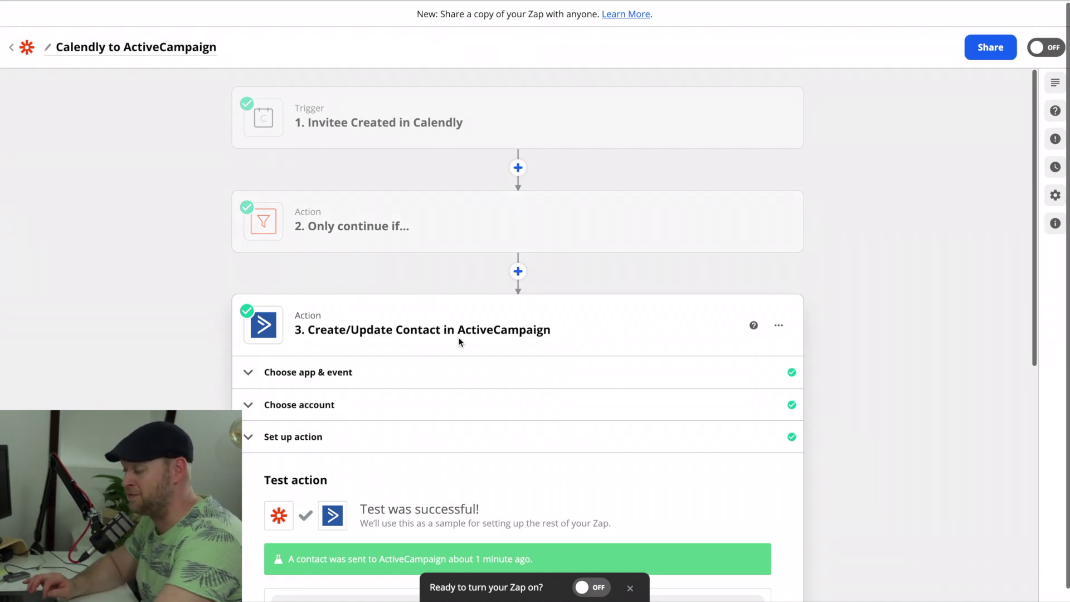
pyautogui.scroll(-8, 464, 302)
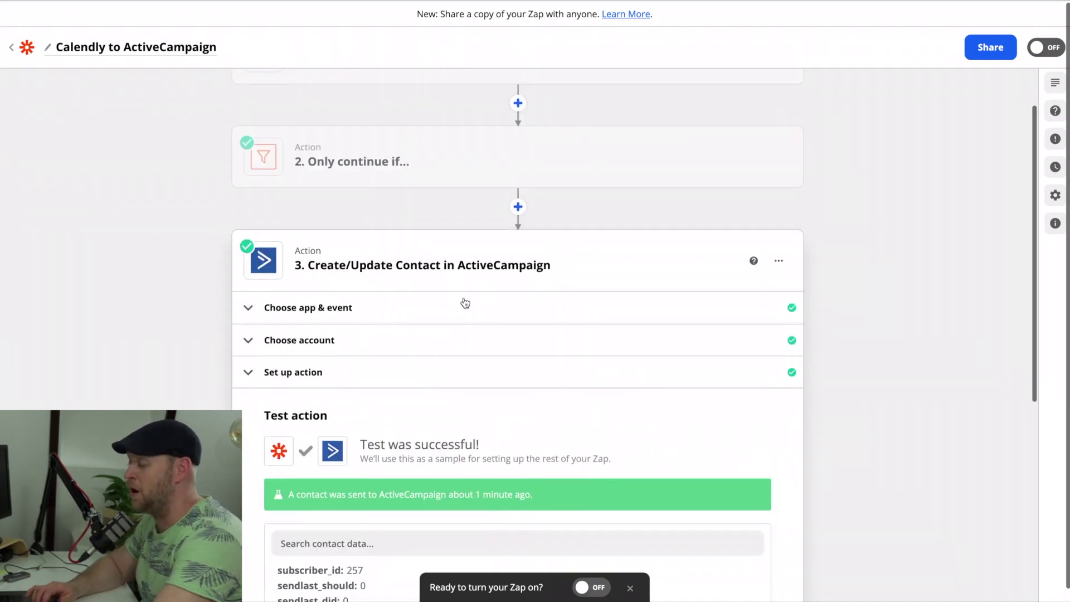